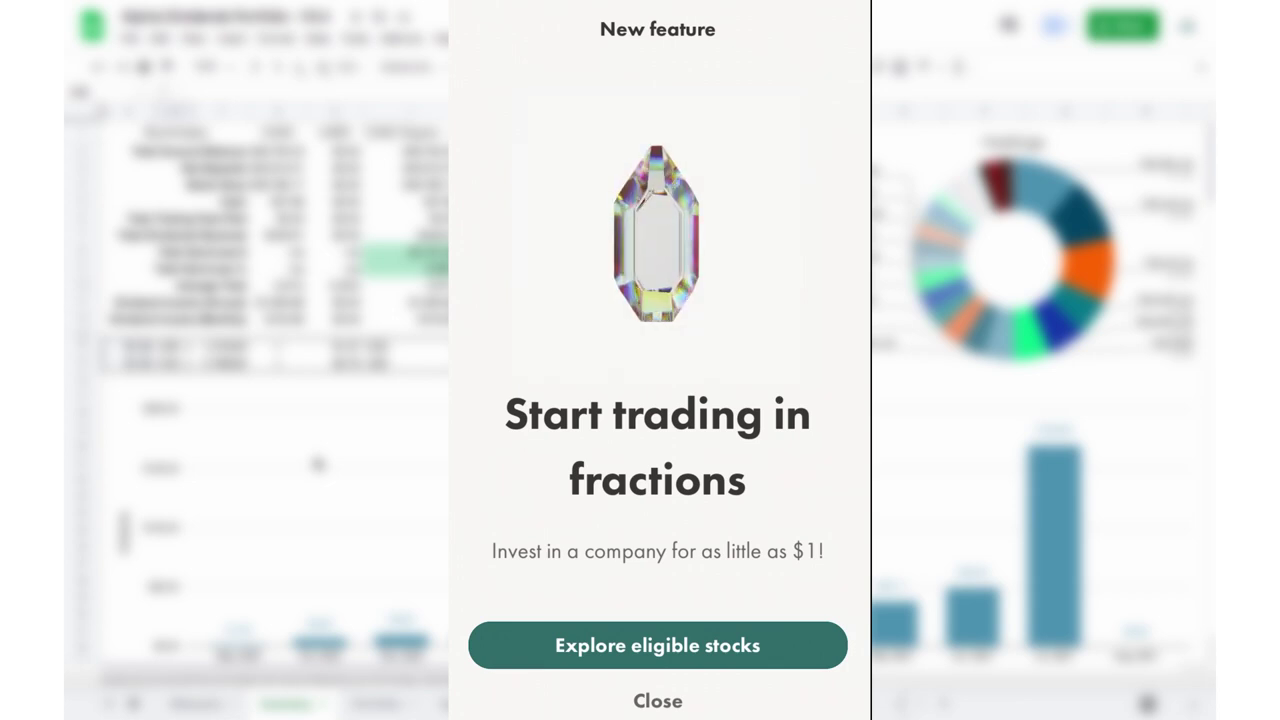
Step: Browse the stocks eligible for fractional trading and open the Shopify Inc (Class A) page
click(658, 645)
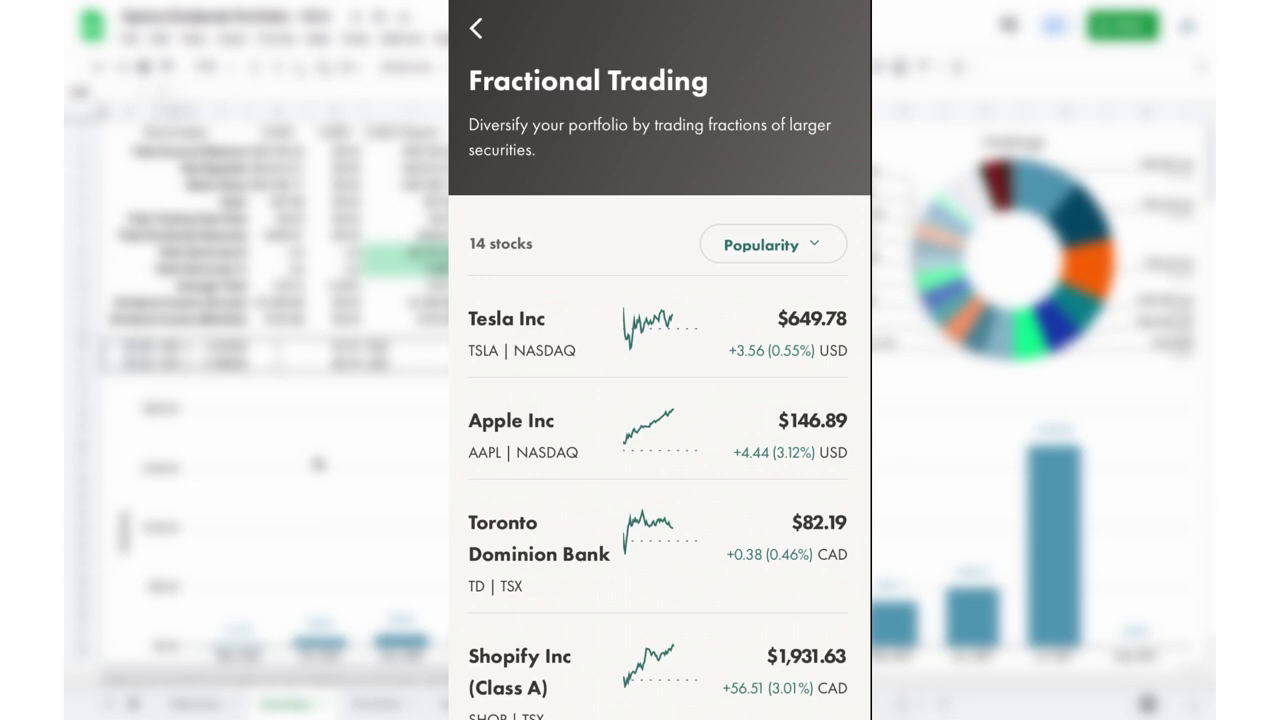
scroll(658, 540, down, 5)
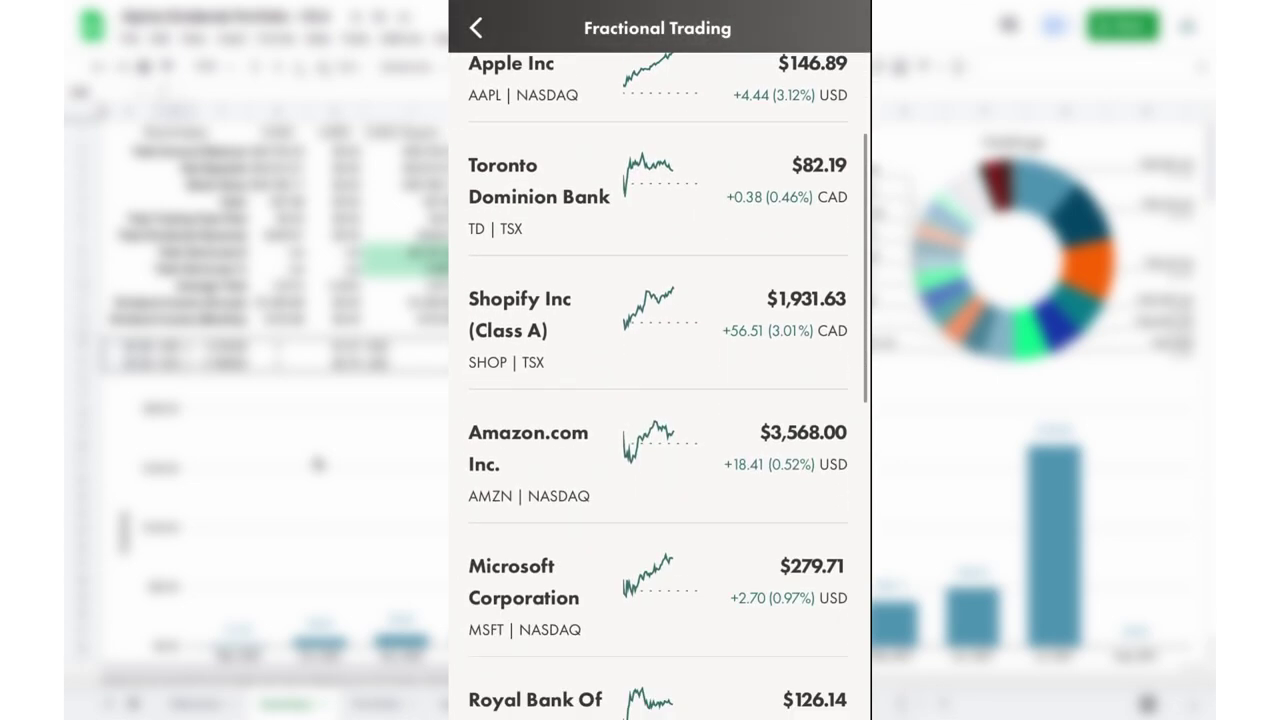
scroll(658, 400, down, 10)
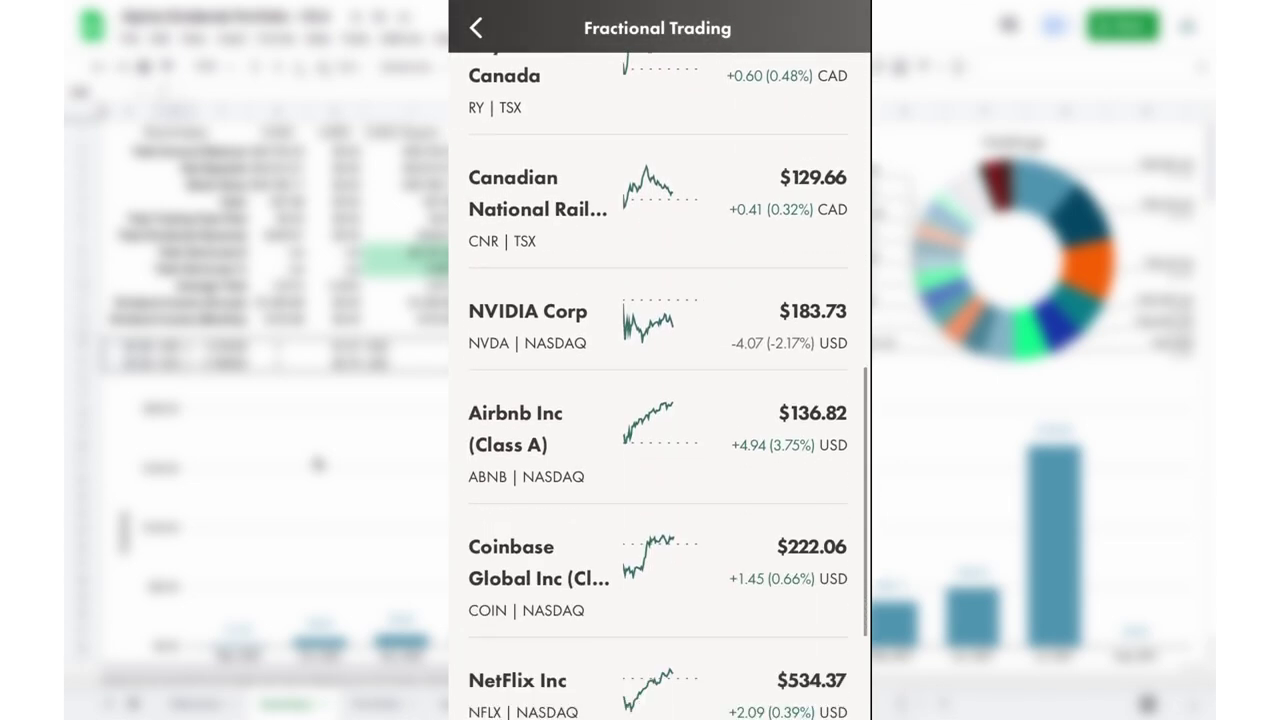
scroll(658, 400, down, 5)
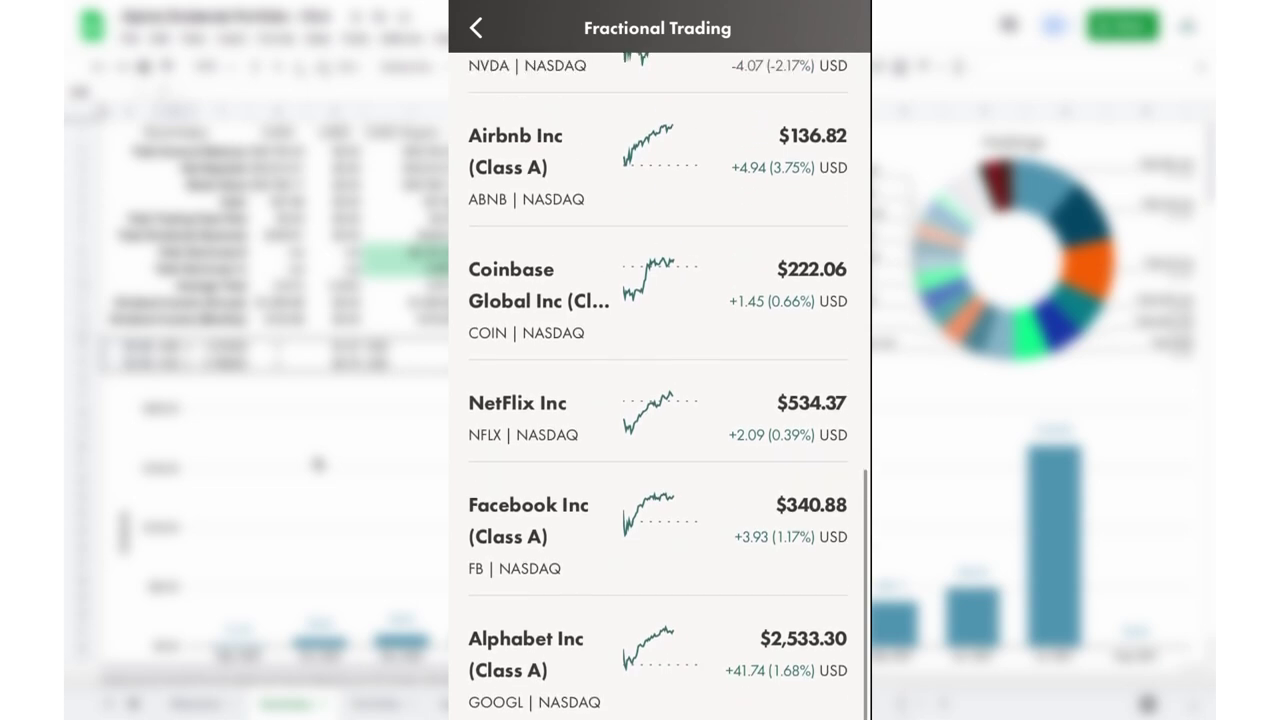
scroll(658, 400, up, 10)
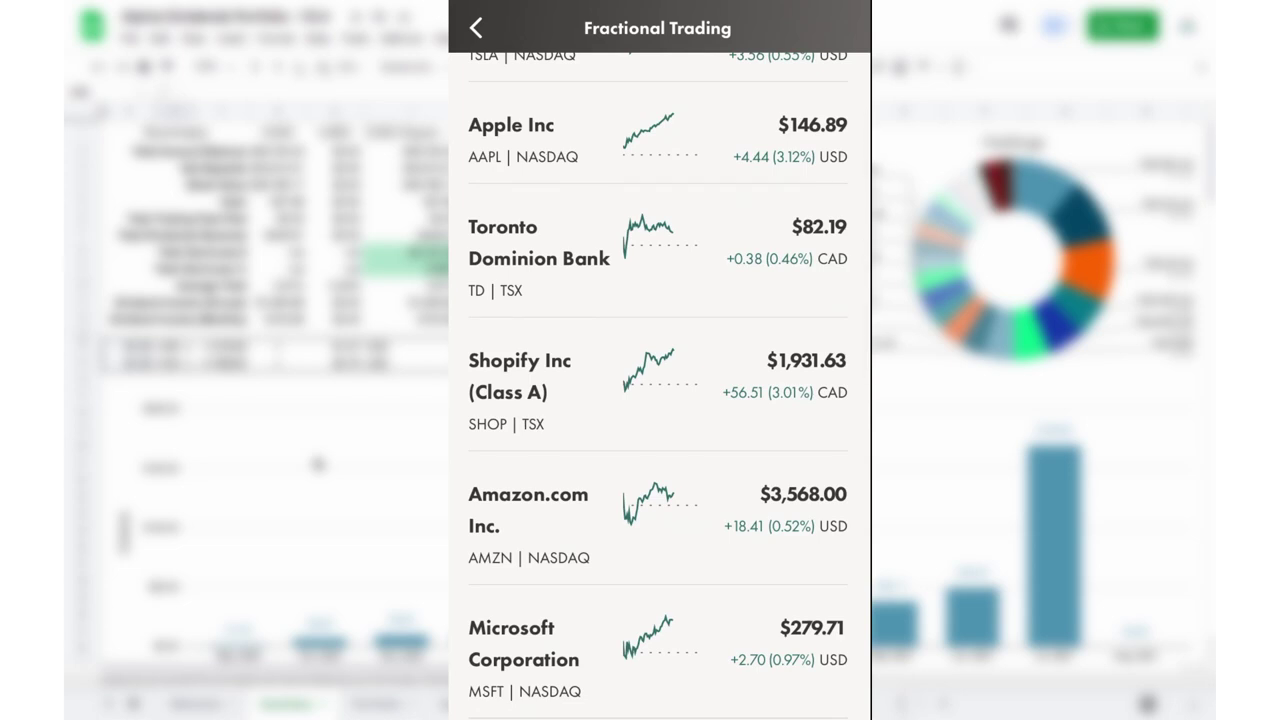
click(520, 376)
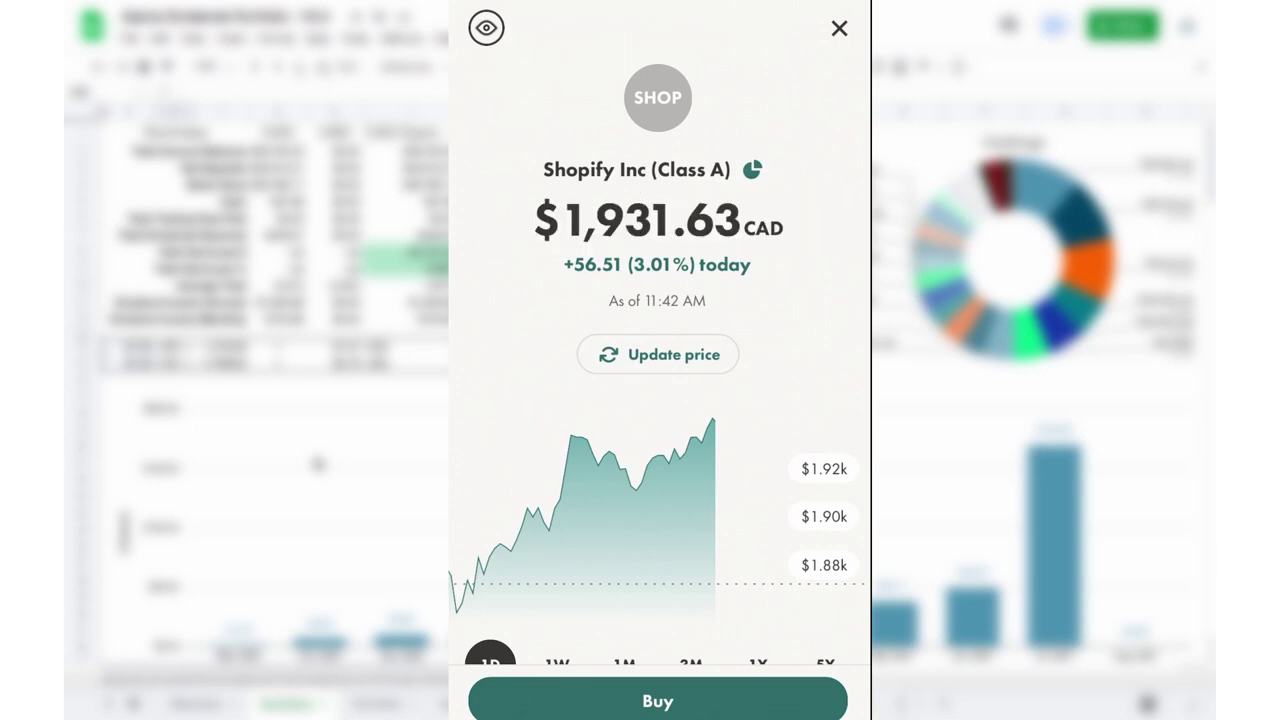
Step: Look over the Shopify stock page and start a buy order for SHOP in the TFSA account
click(752, 170)
click(752, 170)
scroll(658, 380, down, 5)
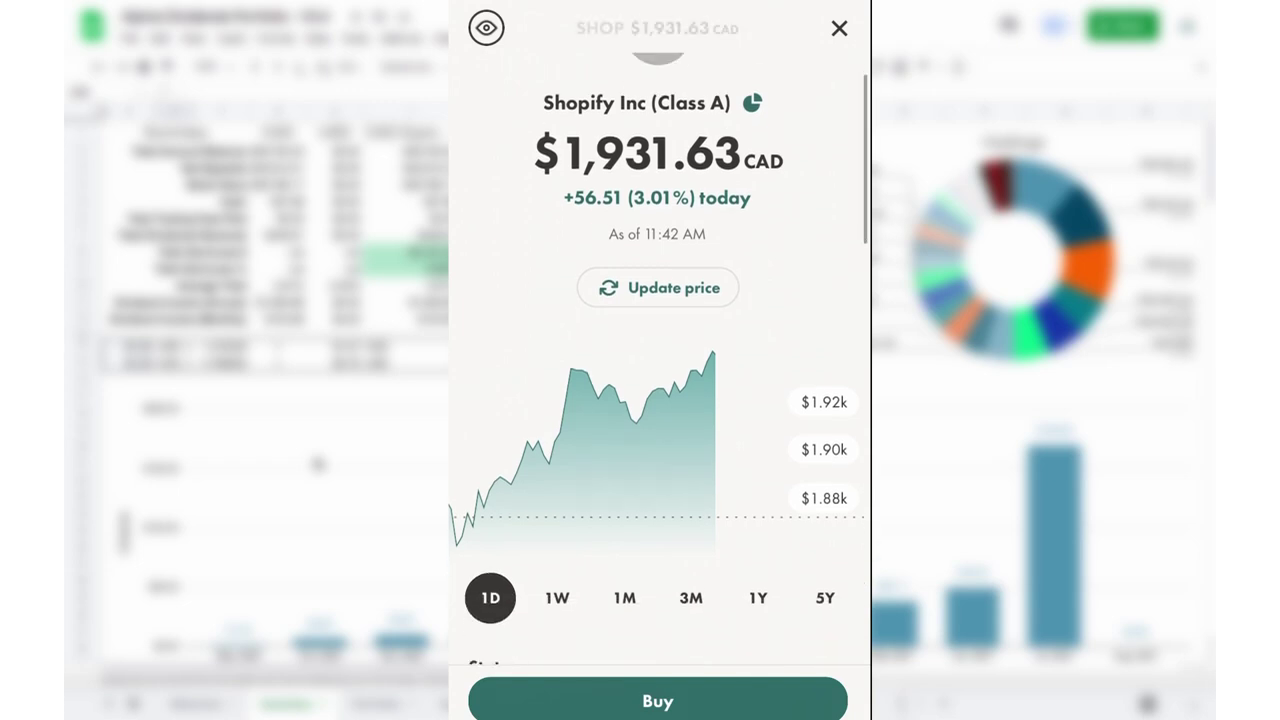
scroll(658, 380, up, 5)
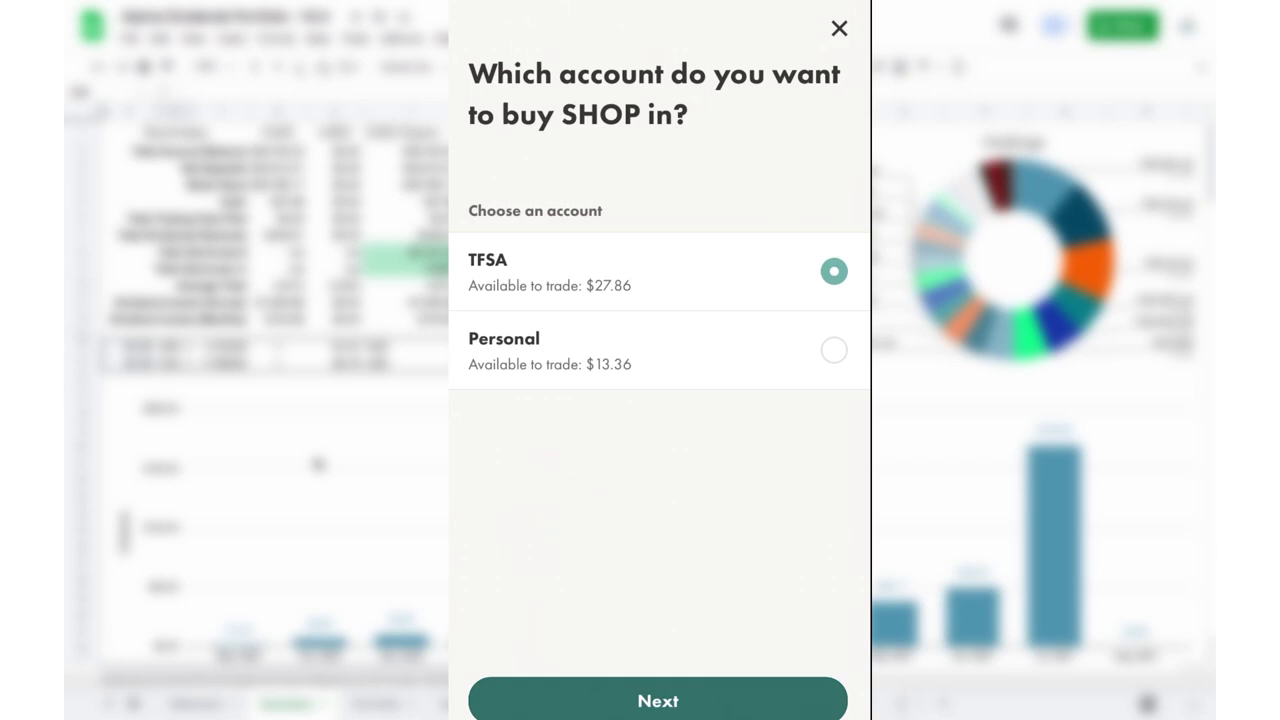
click(658, 700)
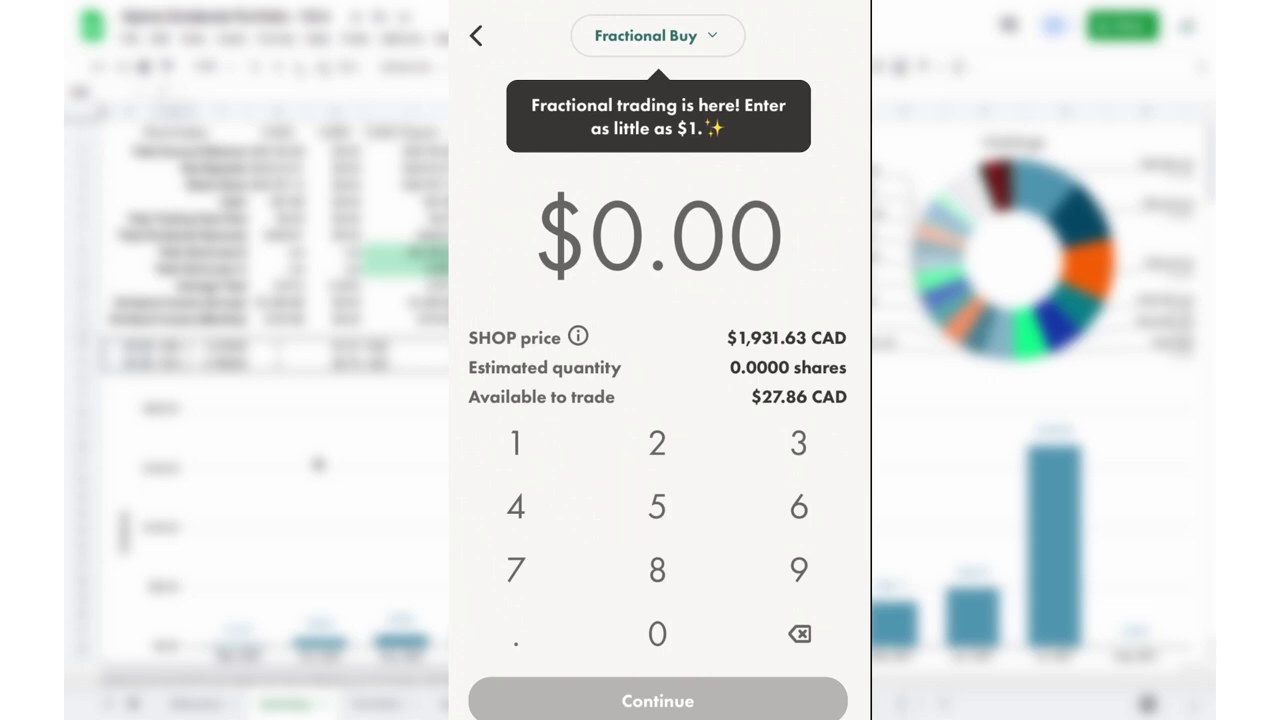
Step: Review the order types, choose Fractional Buy and set the SHOP purchase value to $7
click(657, 35)
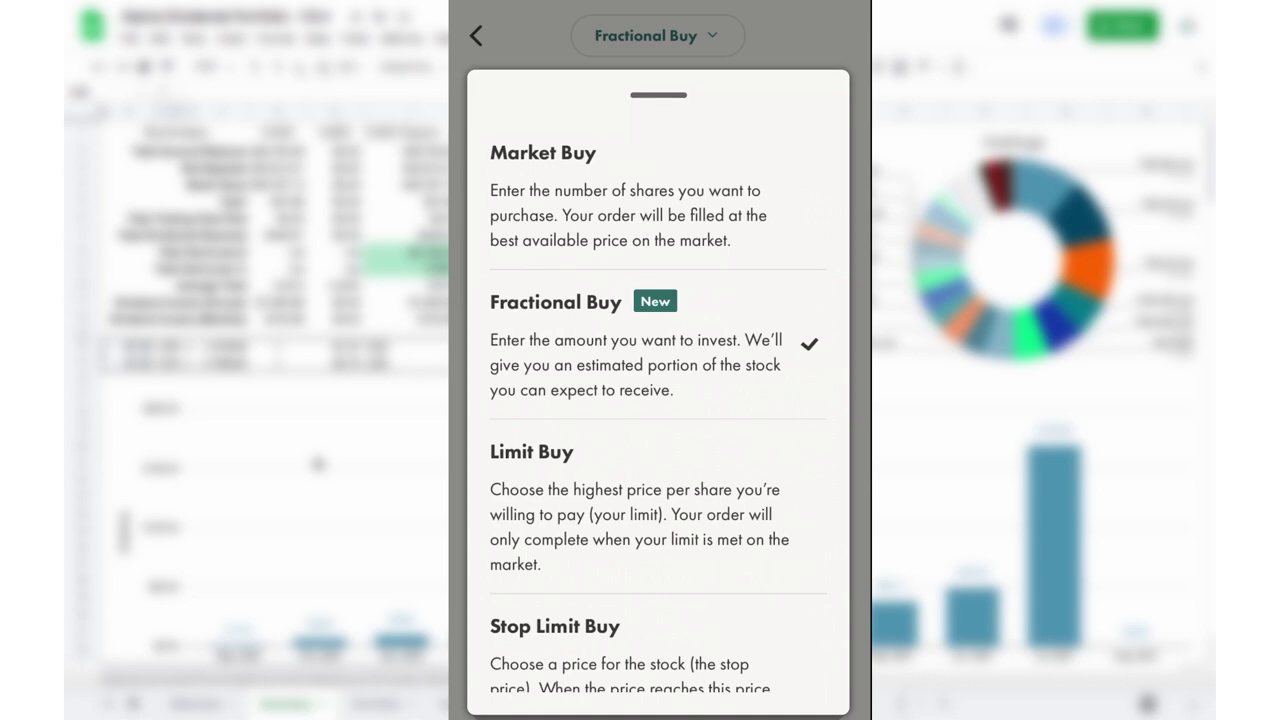
scroll(658, 400, down, 2)
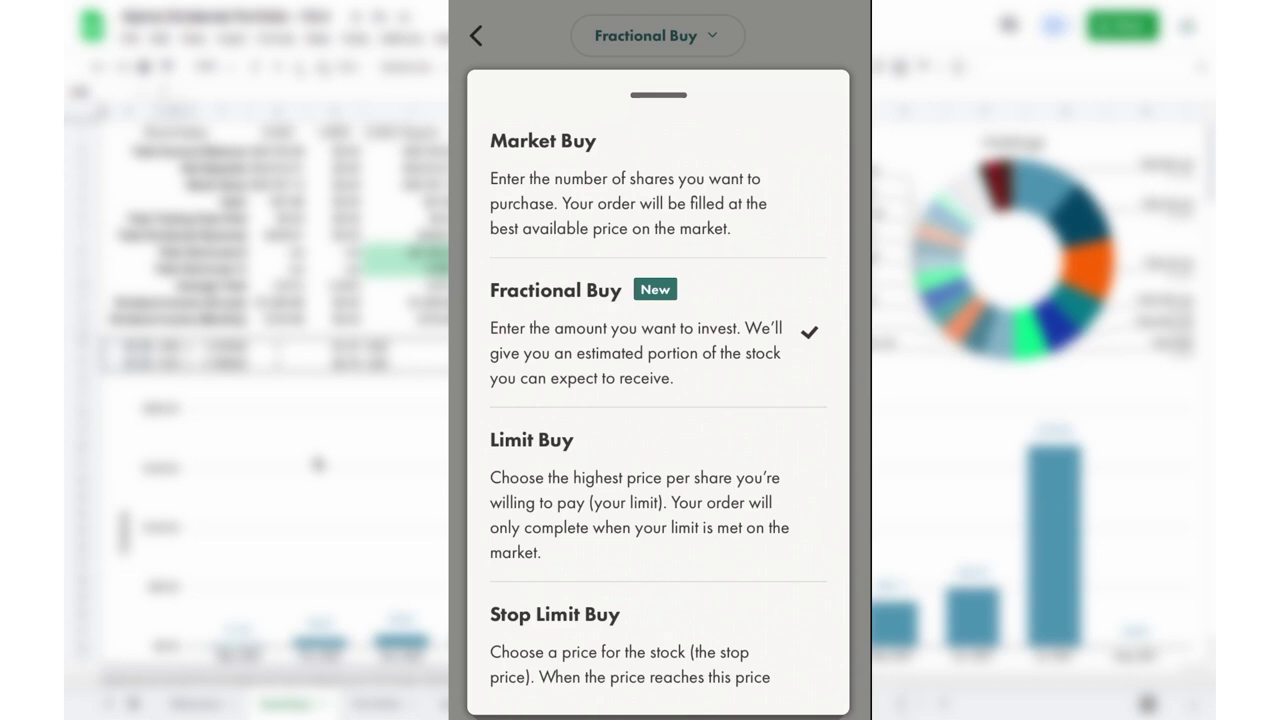
click(600, 330)
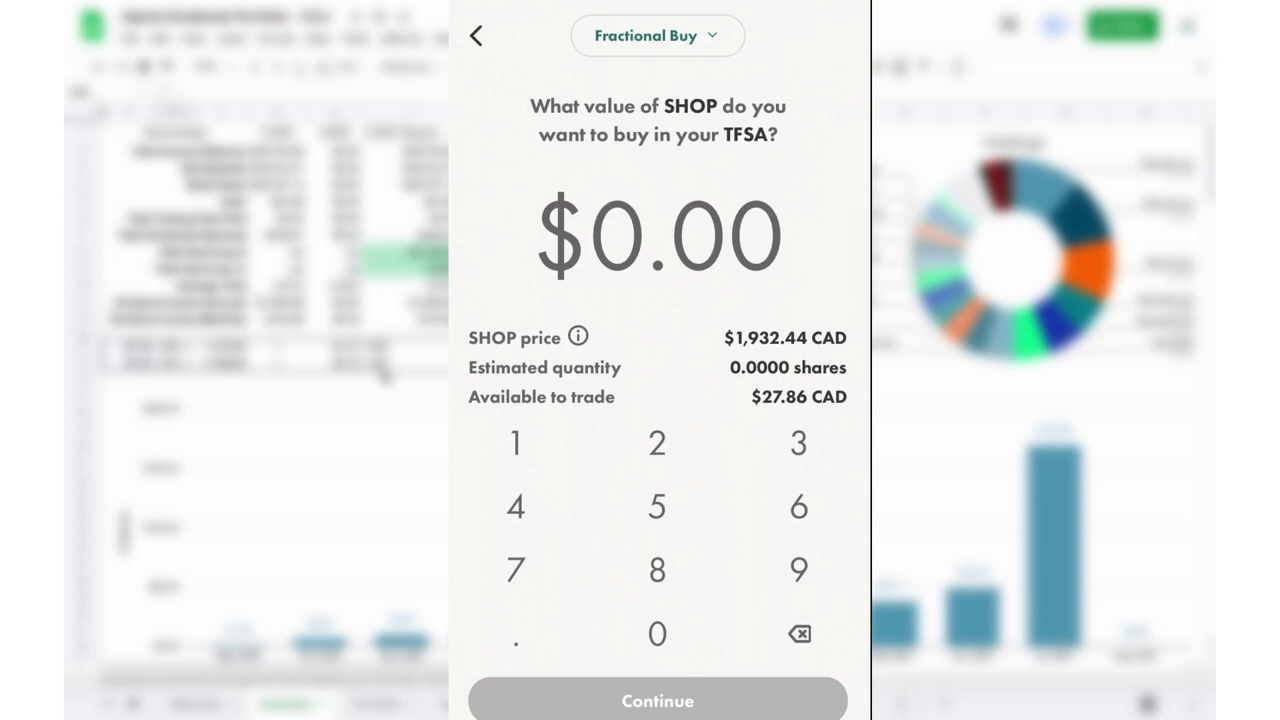
click(515, 569)
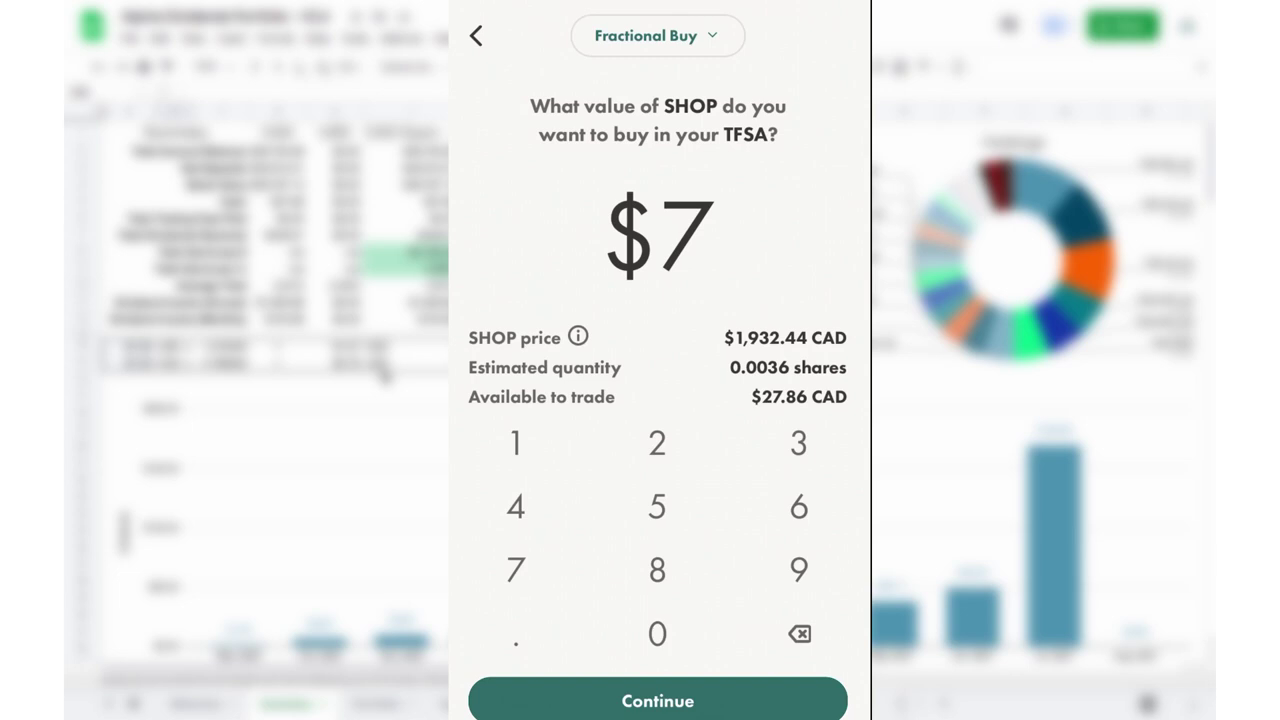
Step: Check the SHOP market price quote and confirm the fractional purchase of $7.00 CAD worth of SHOP
click(578, 336)
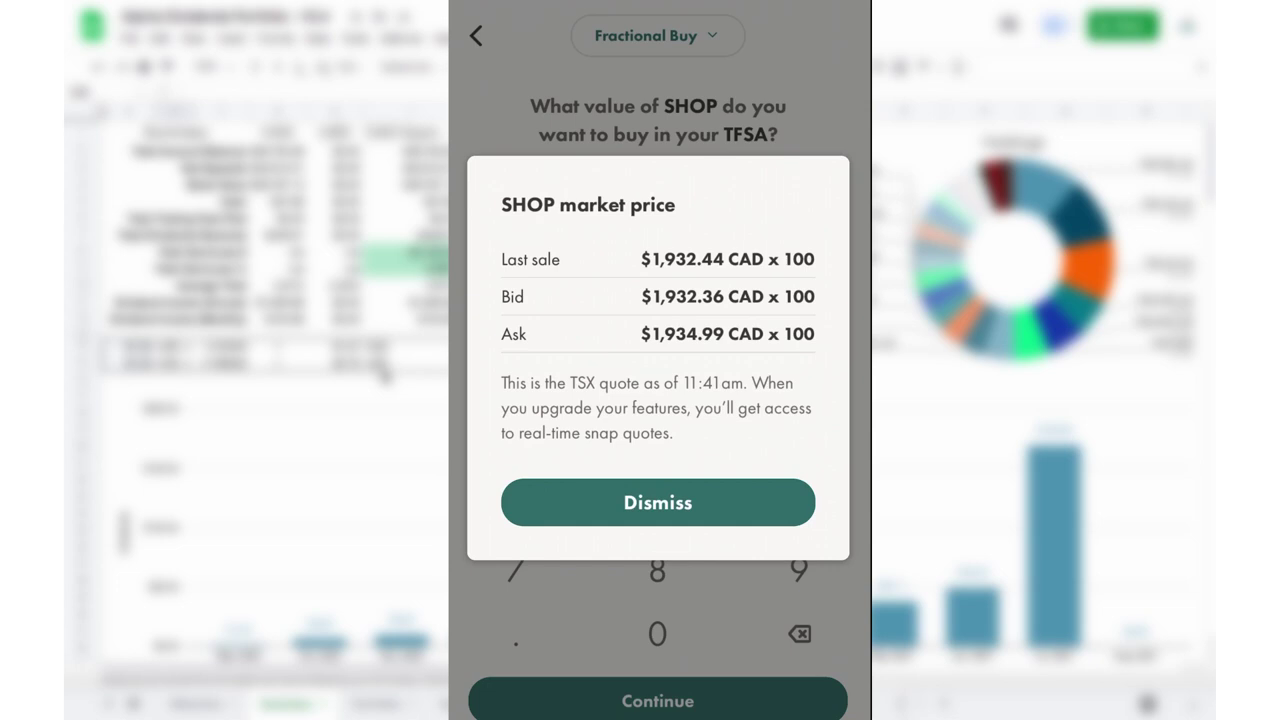
click(658, 502)
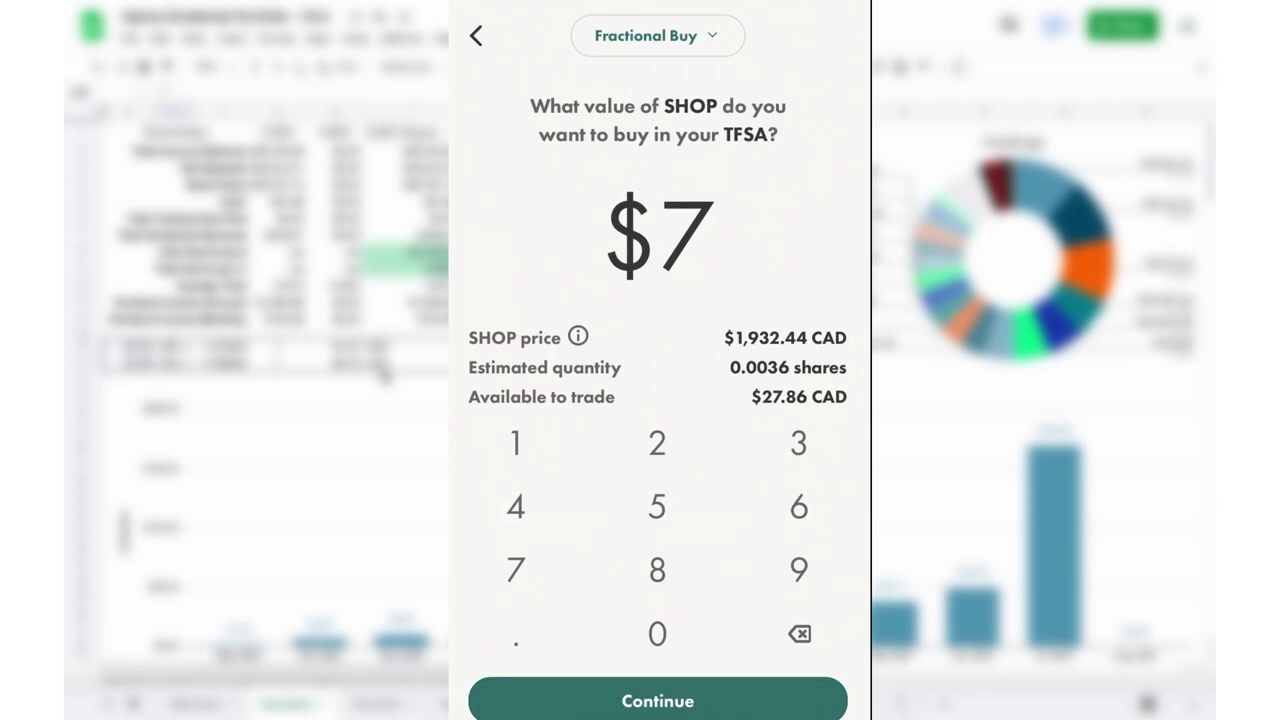
click(658, 701)
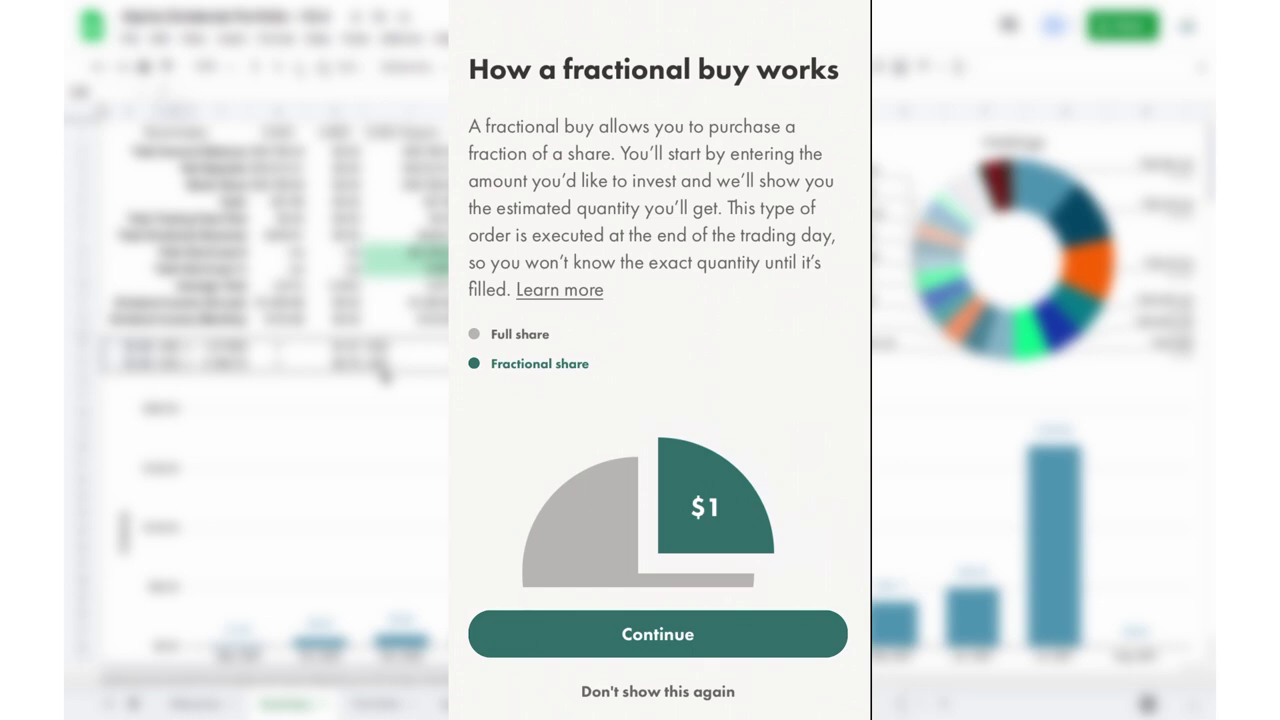
scroll(658, 350, down, 3)
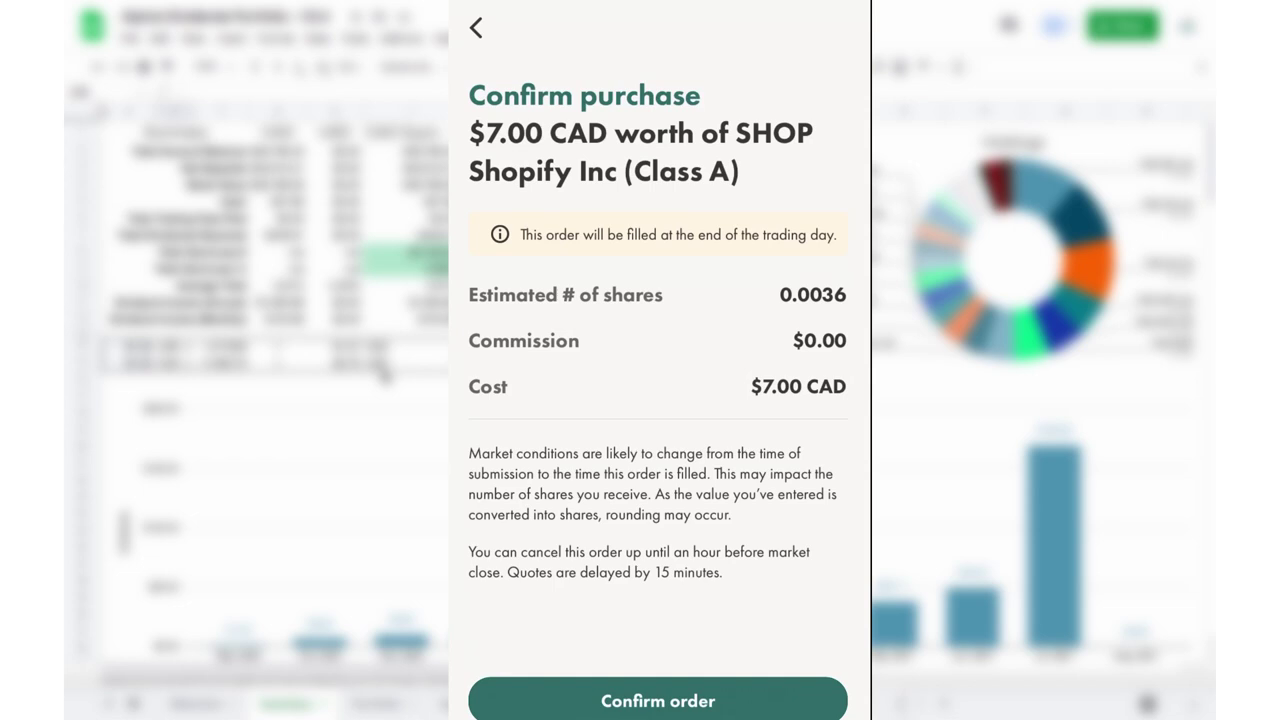
click(658, 700)
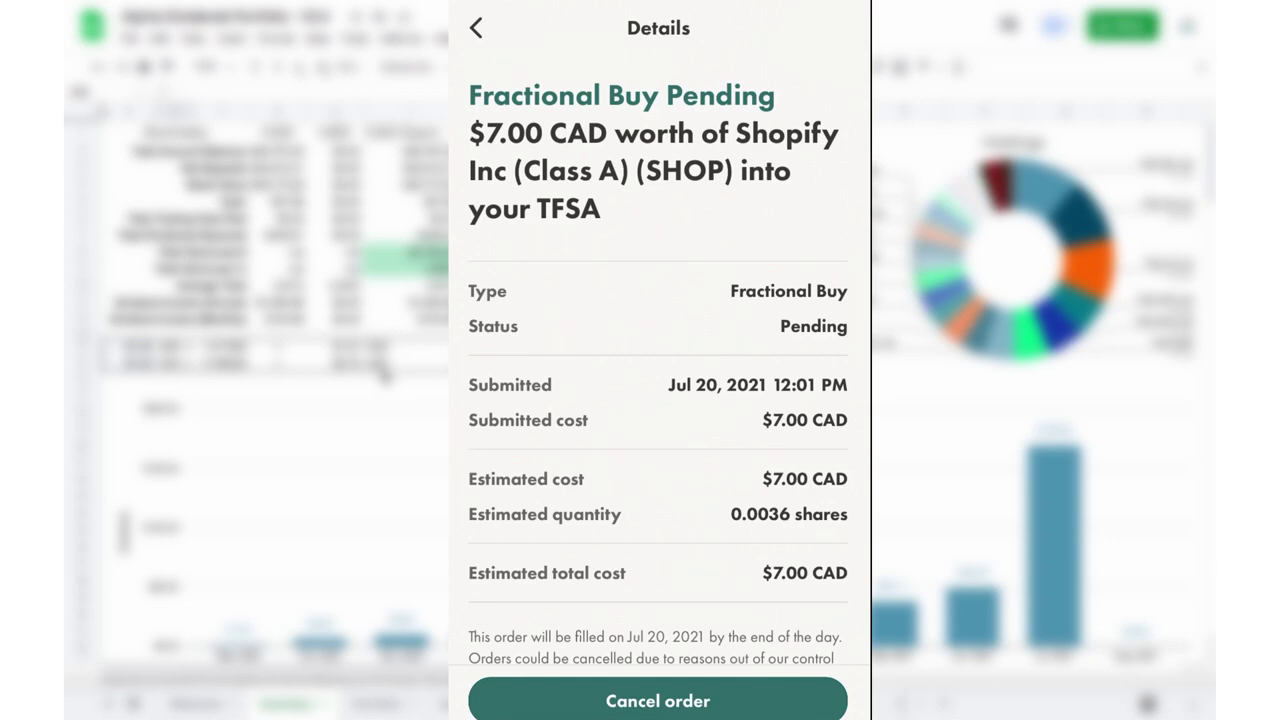
Step: Review the submitted SHOP order's details, including its fill and cancellation terms, and close them
scroll(658, 360, down, 2)
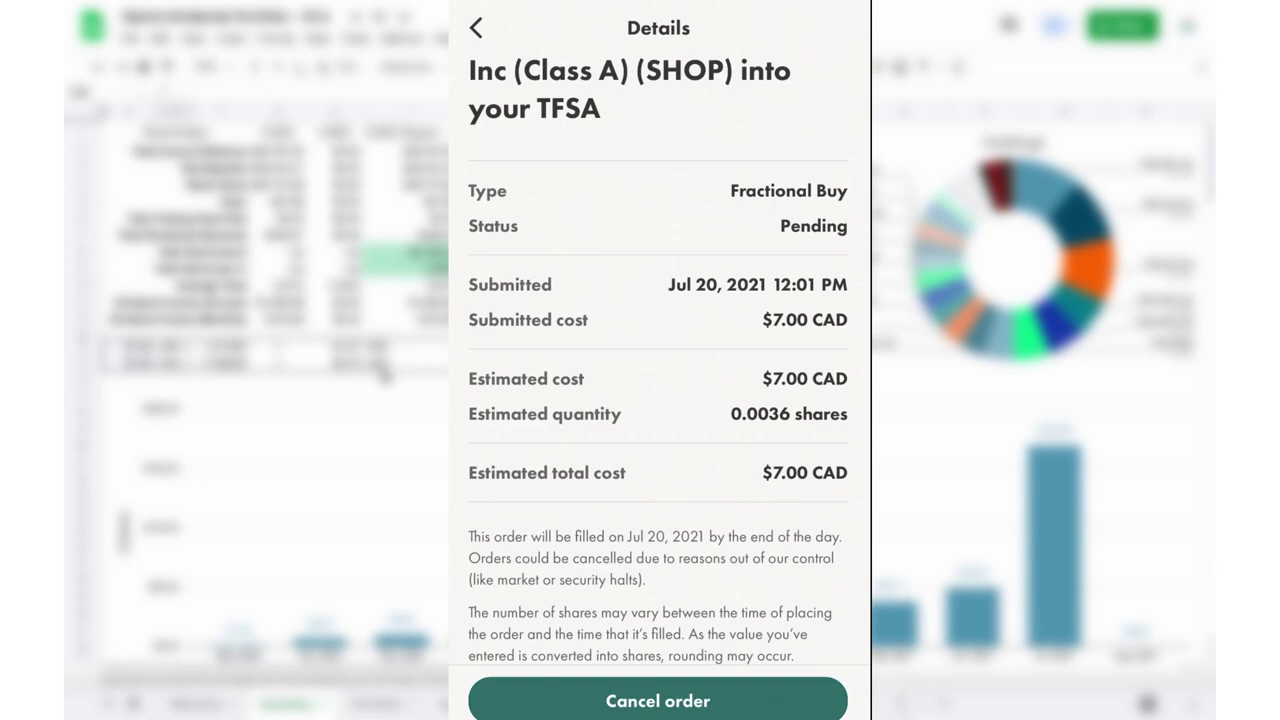
scroll(658, 360, down, 1)
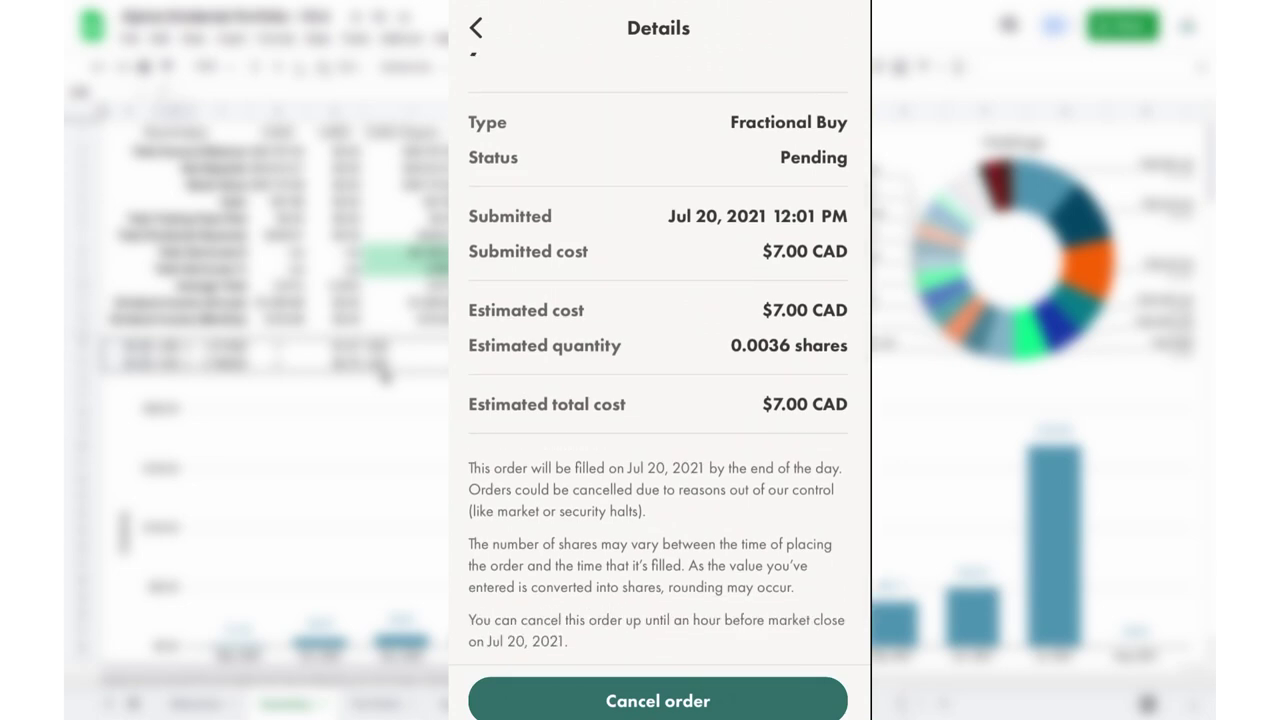
scroll(658, 366, down, 2)
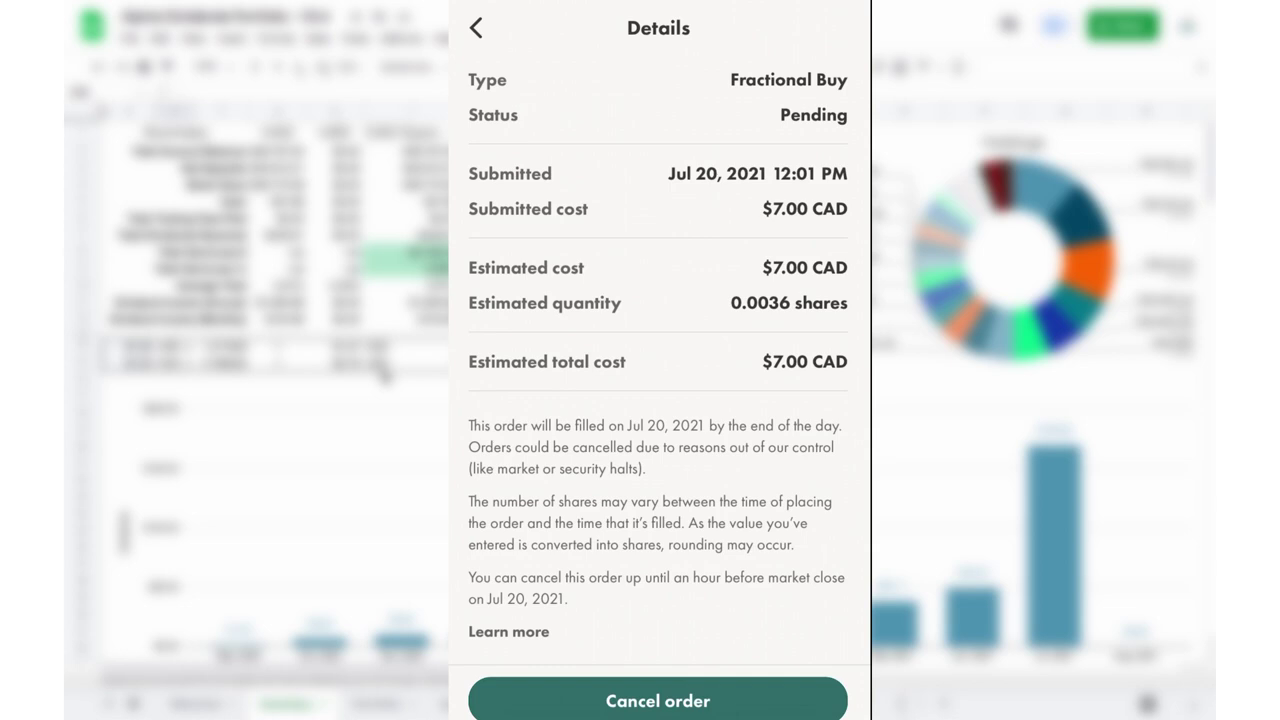
scroll(658, 360, up, 3)
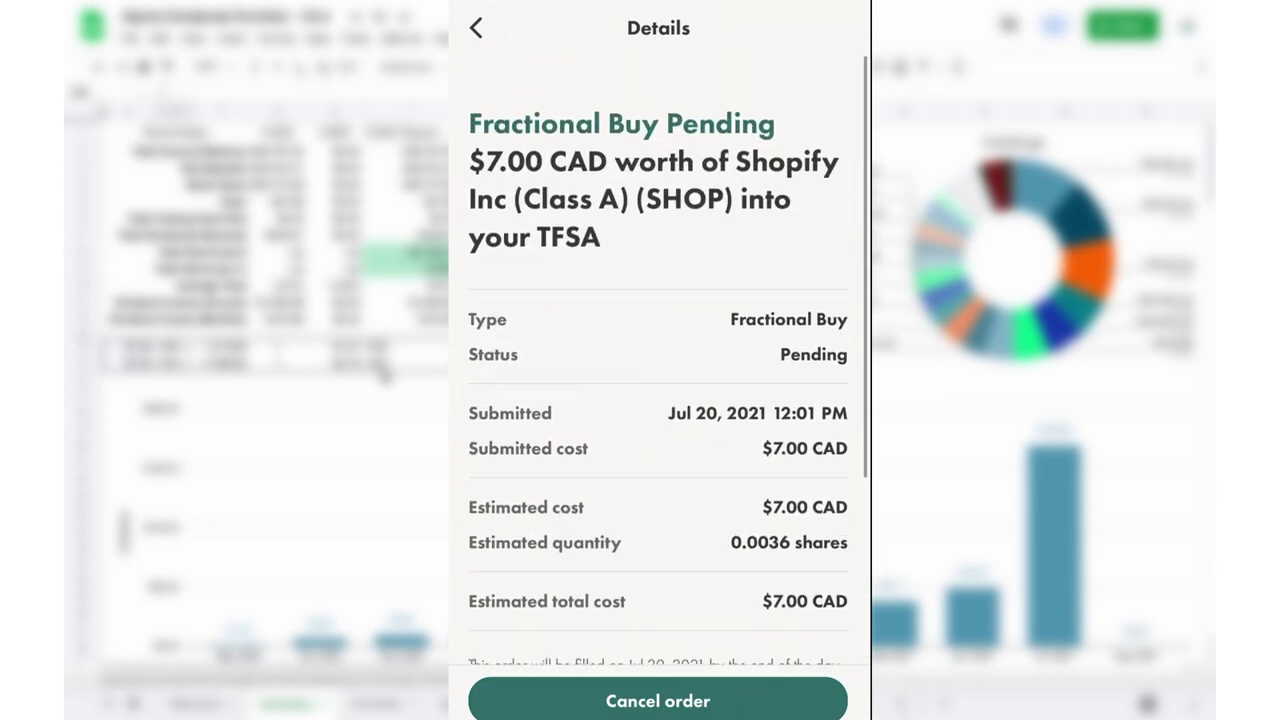
click(476, 28)
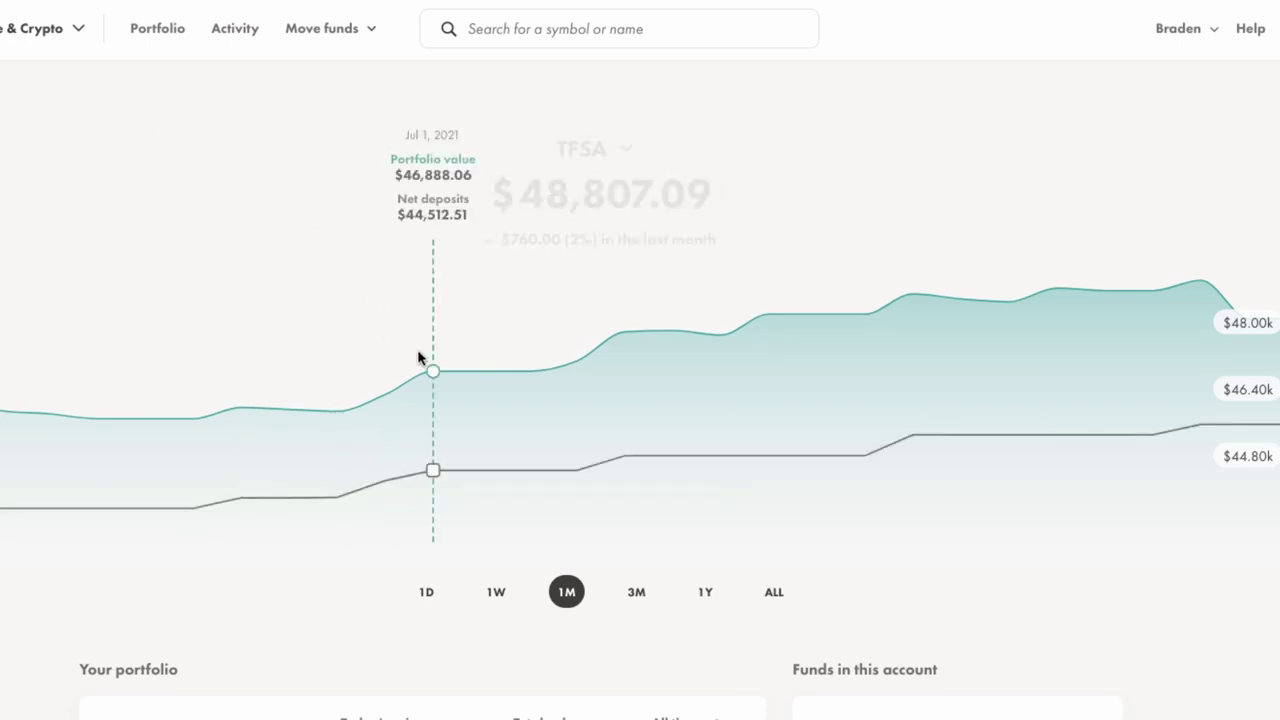
Step: In the Wealthsimple Trade web app, open the account activity and examine the details of the SHOP Fractional Buy
click(236, 32)
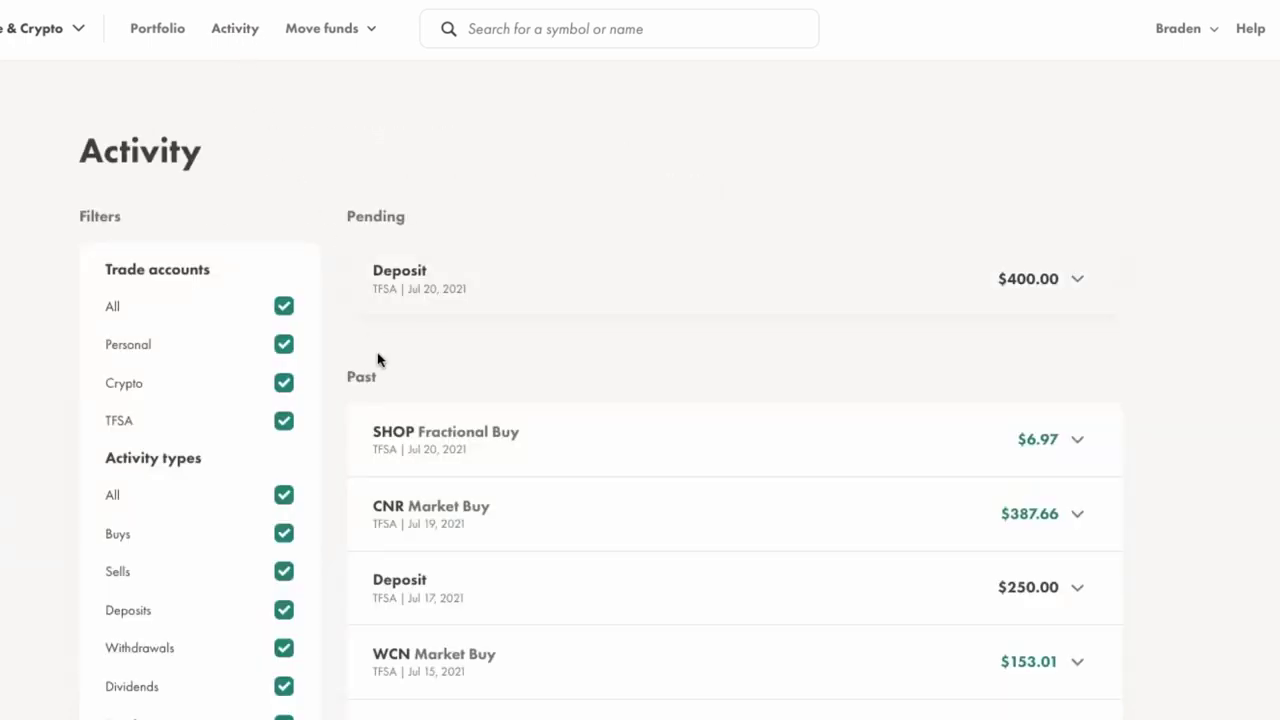
click(626, 467)
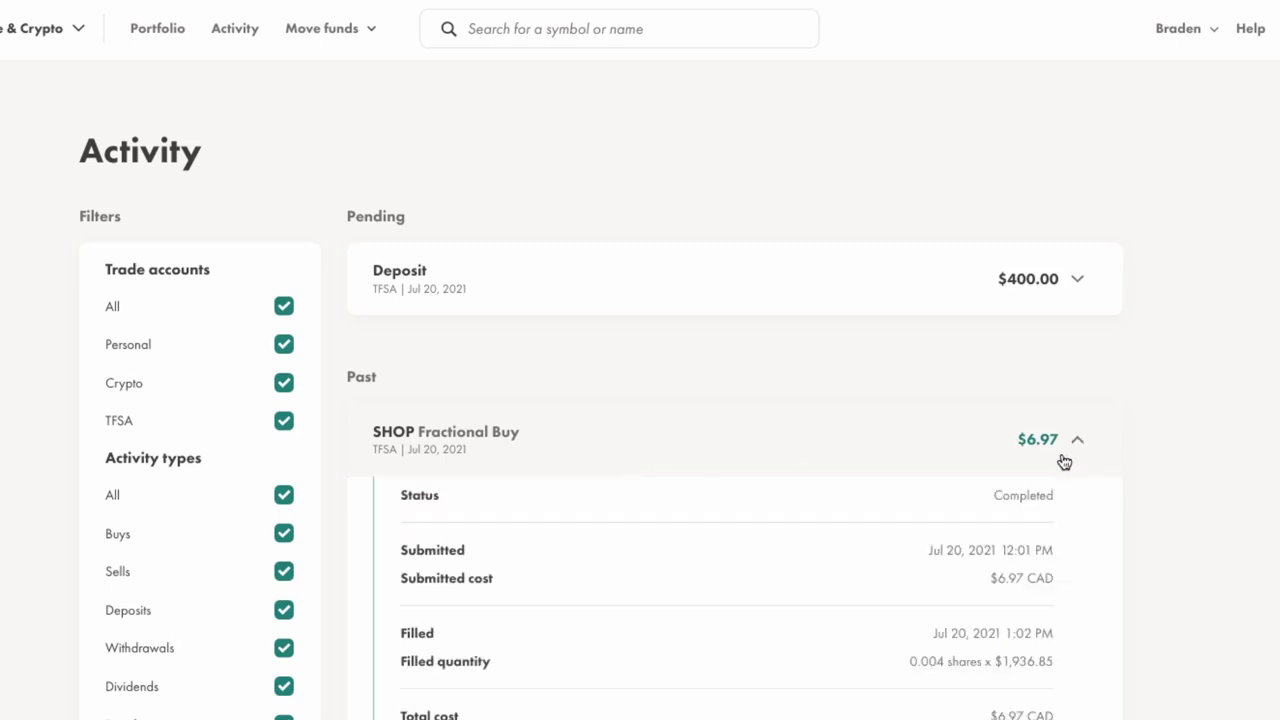
scroll(1121, 454, down, 1)
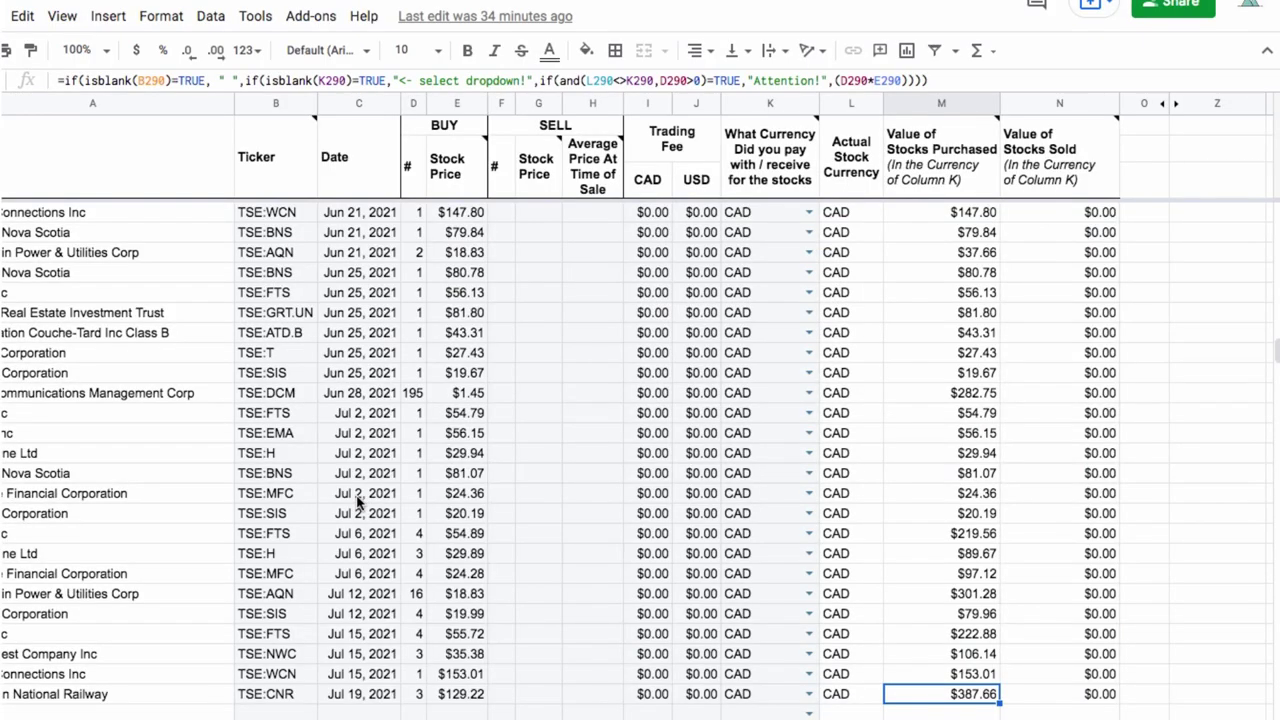
Step: In the Google Sheets transaction log, add ticker TSE:SHOP with the date Jul 20, 2021 in the first empty row
click(276, 712)
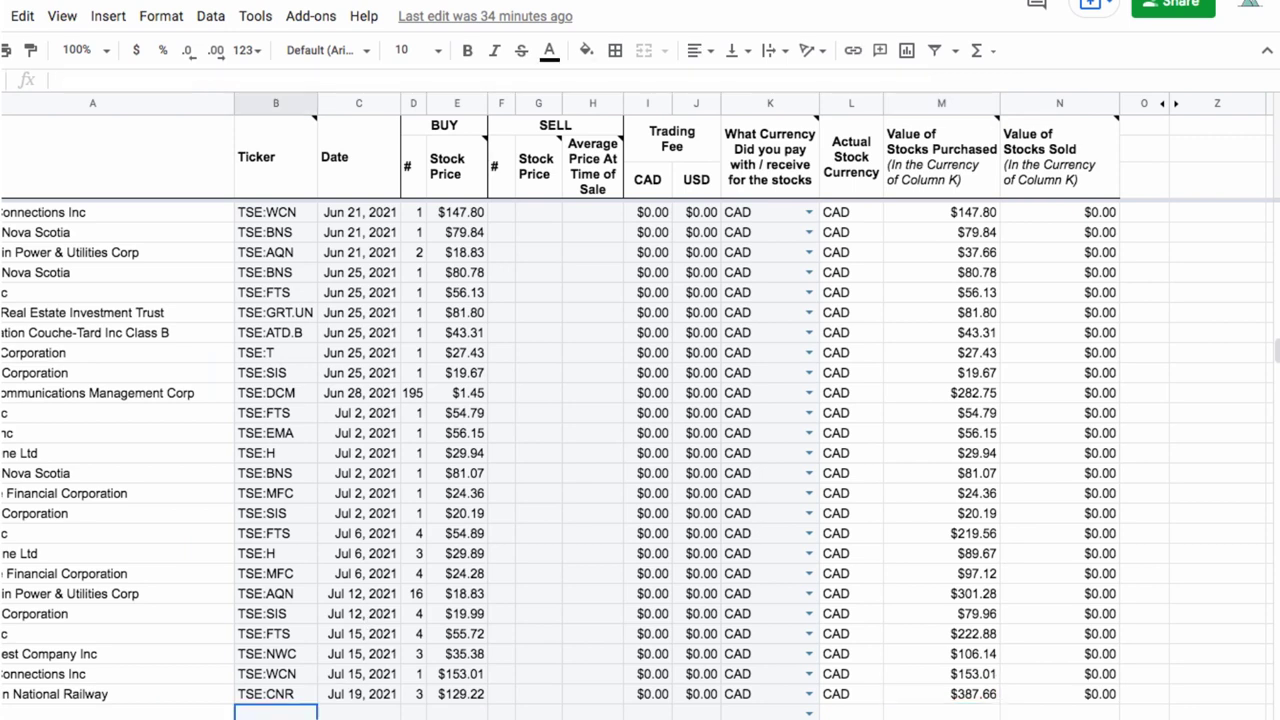
text(TSE:SHOP)
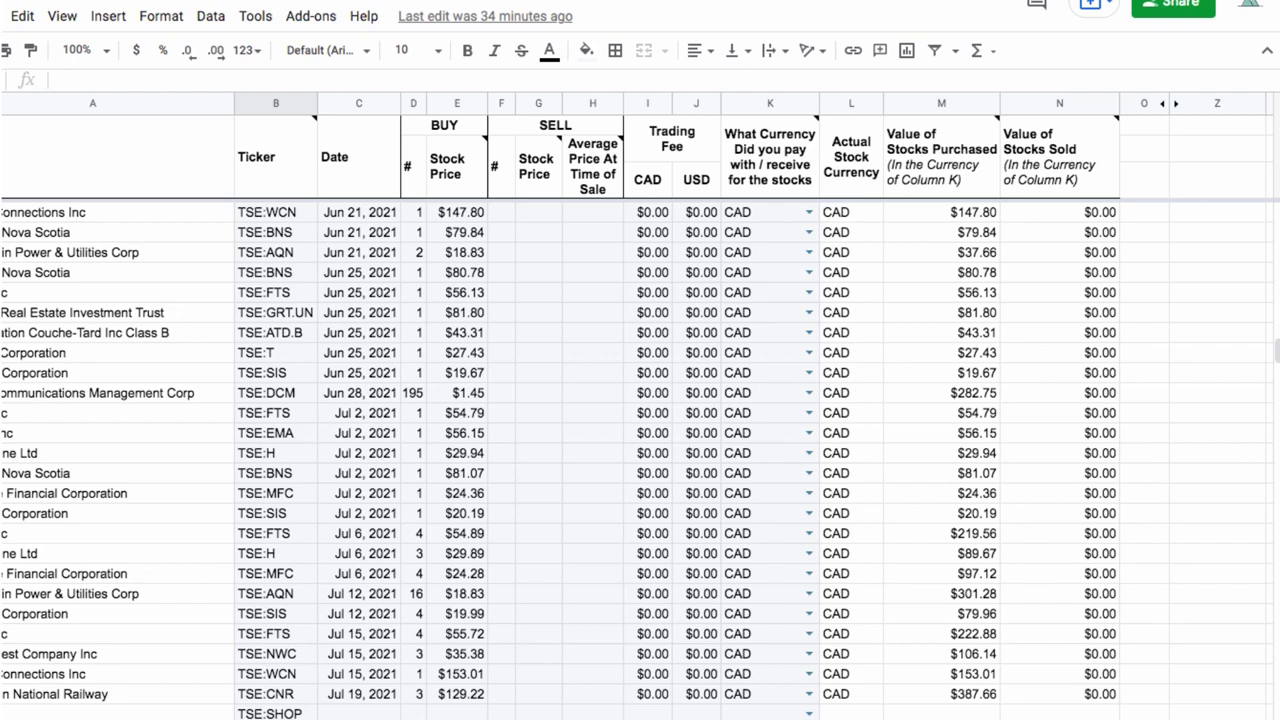
click(362, 714)
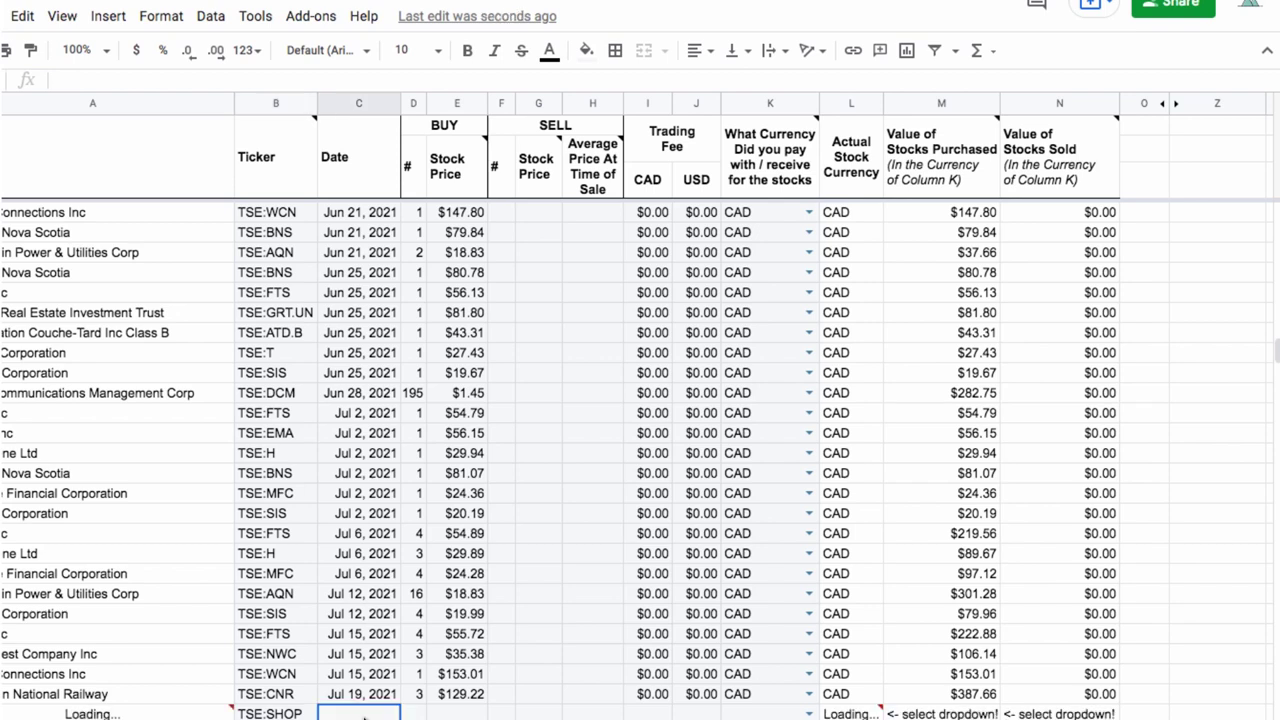
text(Jul)
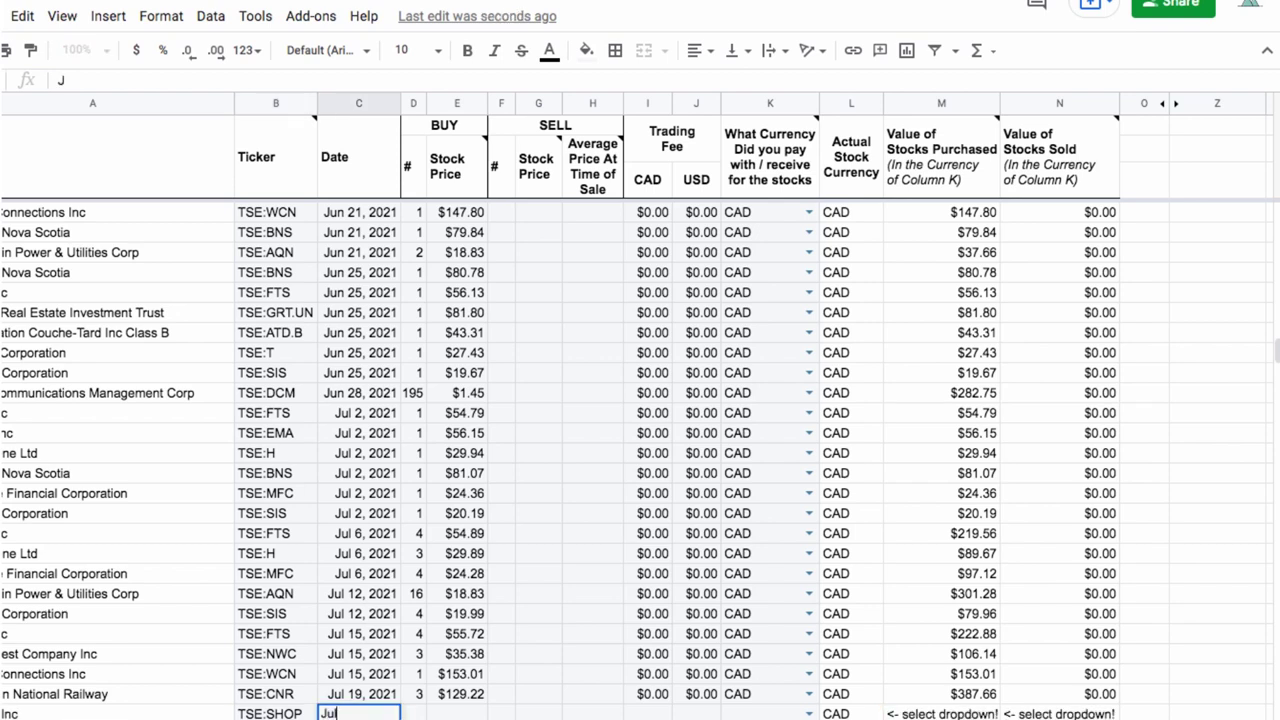
text( 20, 2021)
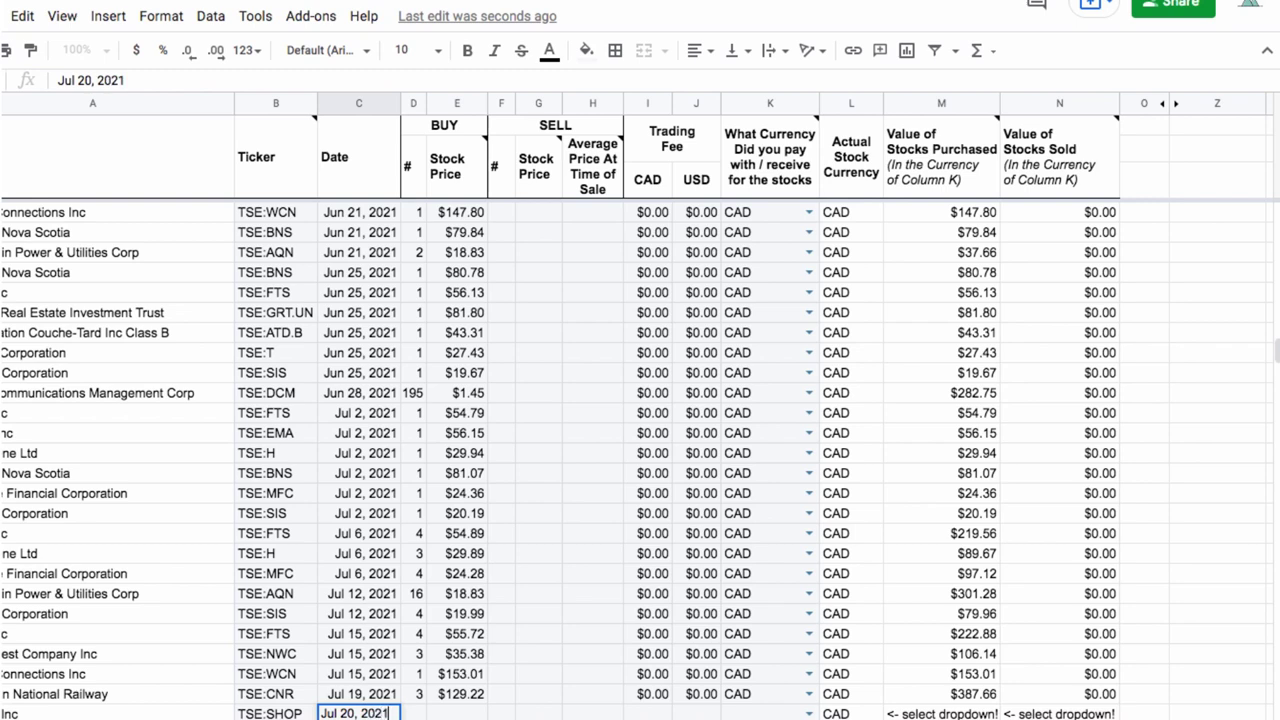
key(Tab)
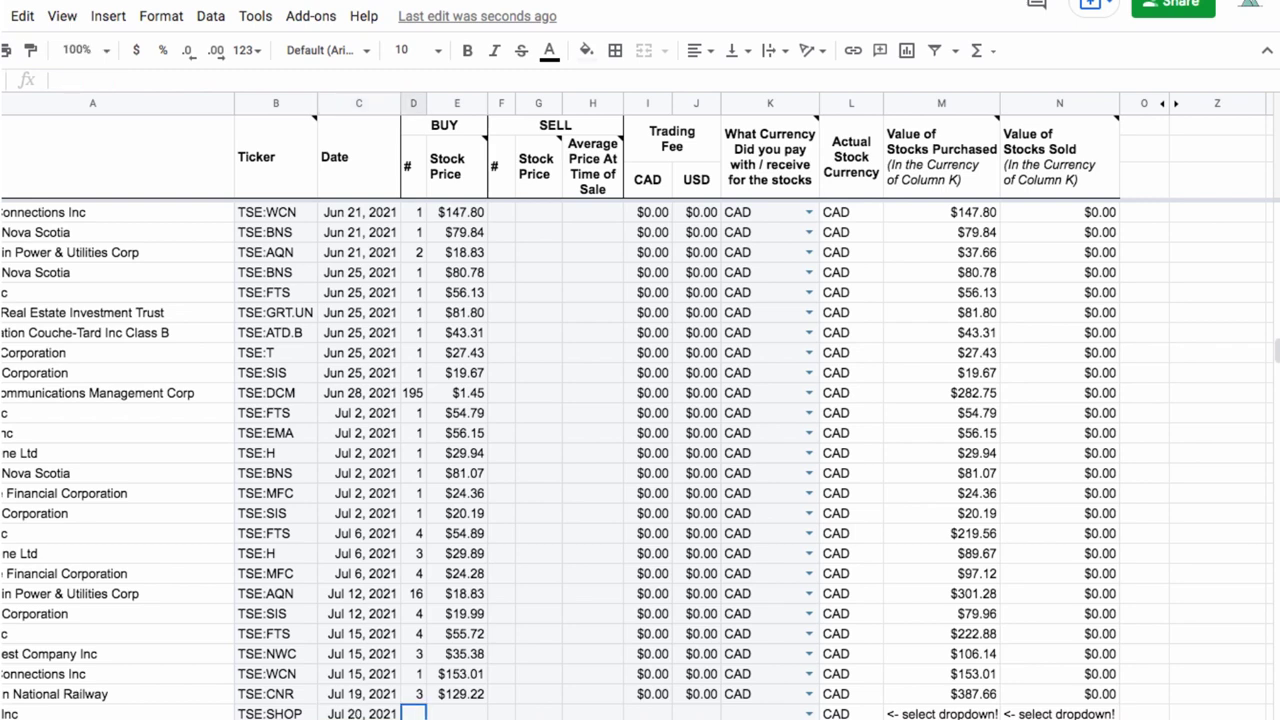
Step: Enter 0.0036 as the number of shares bought in the TSE:SHOP row and reselect that cell
text(0.0036)
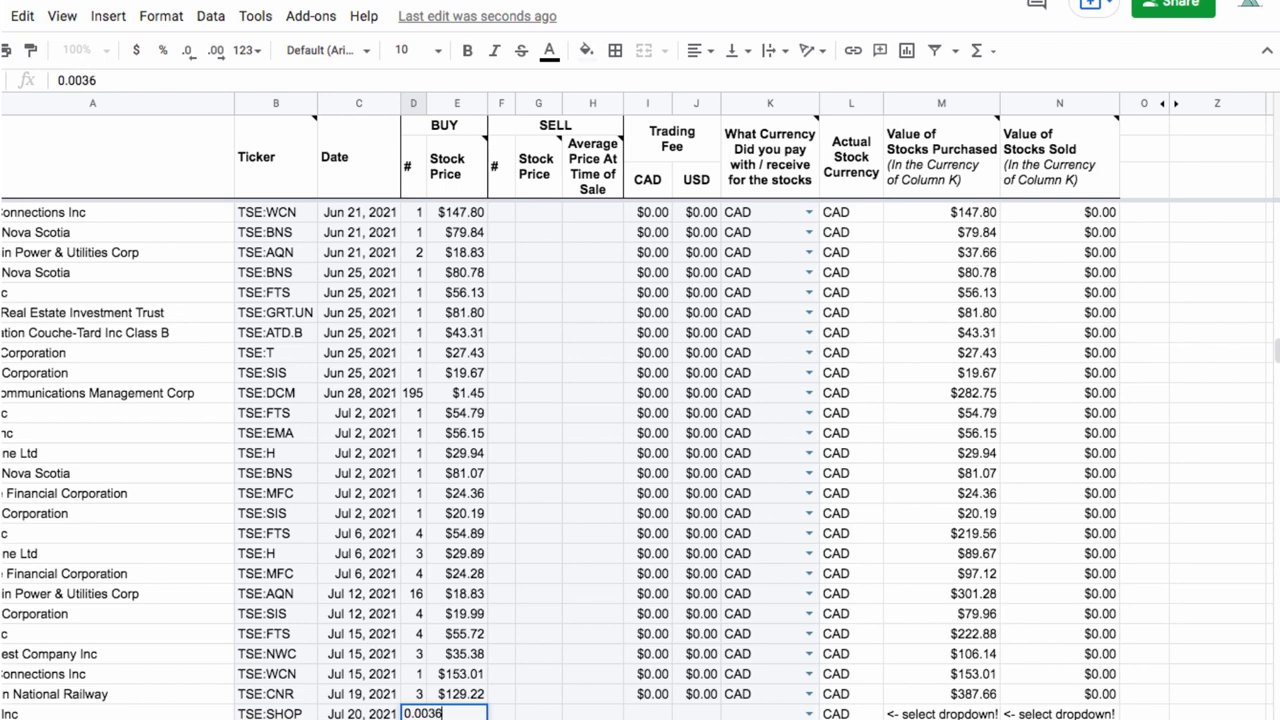
key(Tab)
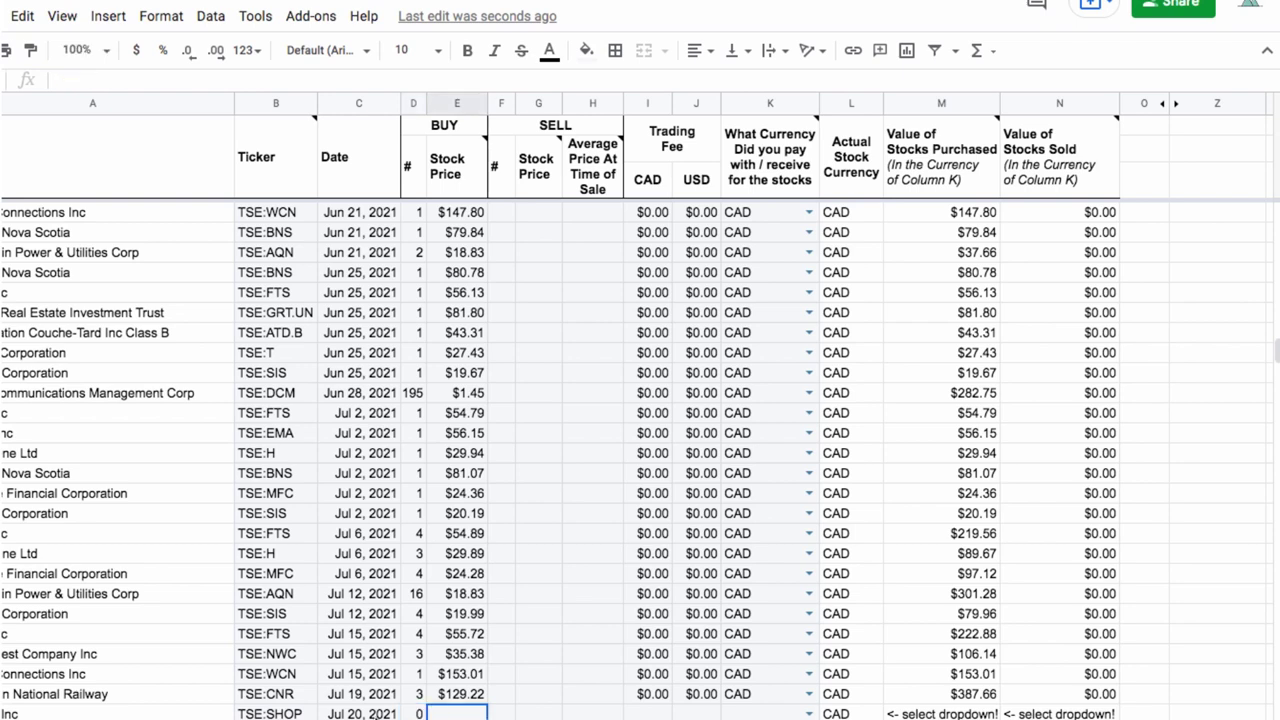
click(420, 712)
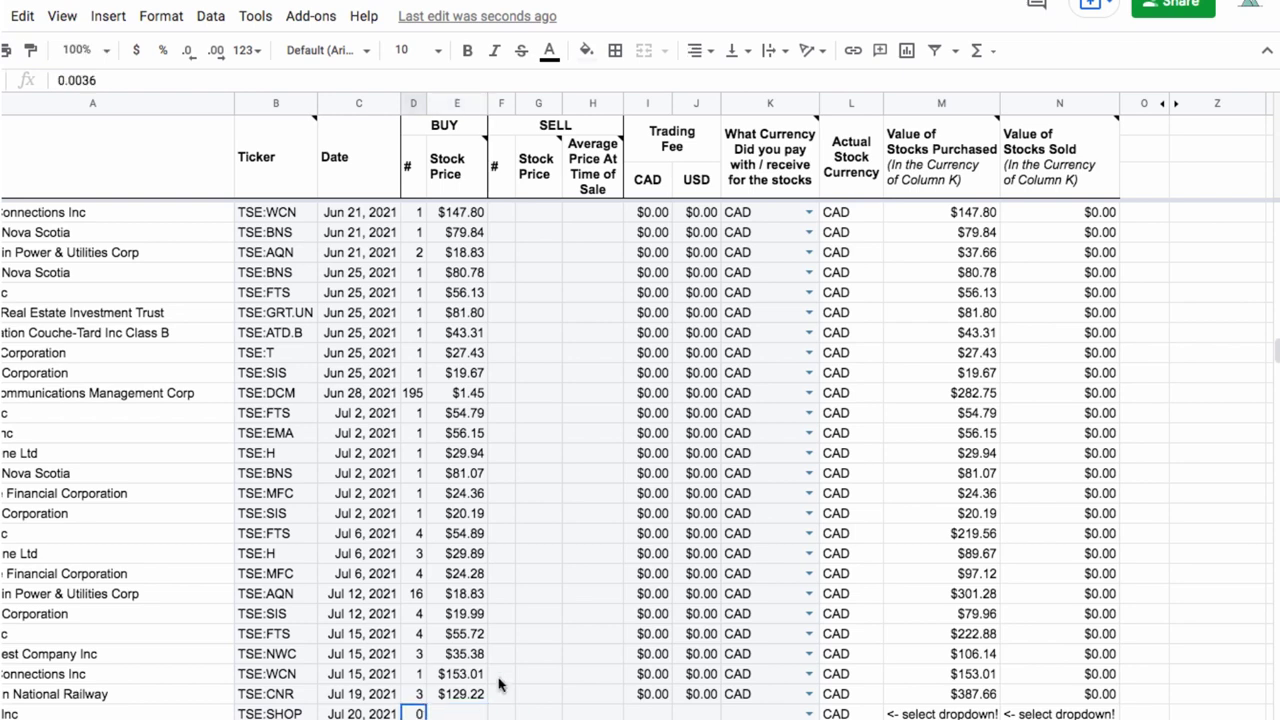
Step: Try showing the TSE:SHOP share count with more decimal places in a wider column, and undo those formatting changes
click(221, 60)
click(221, 60)
click(221, 60)
drag(431, 103, 459, 101)
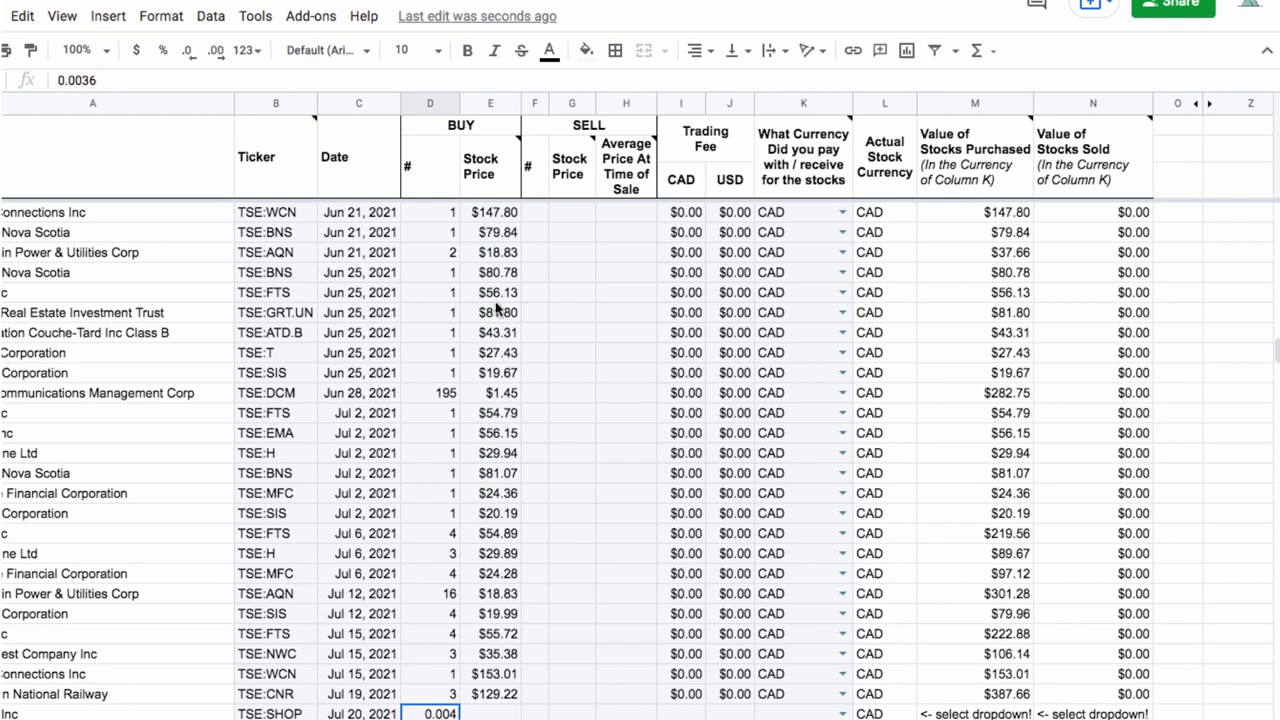
click(216, 52)
key(ctrl+z)
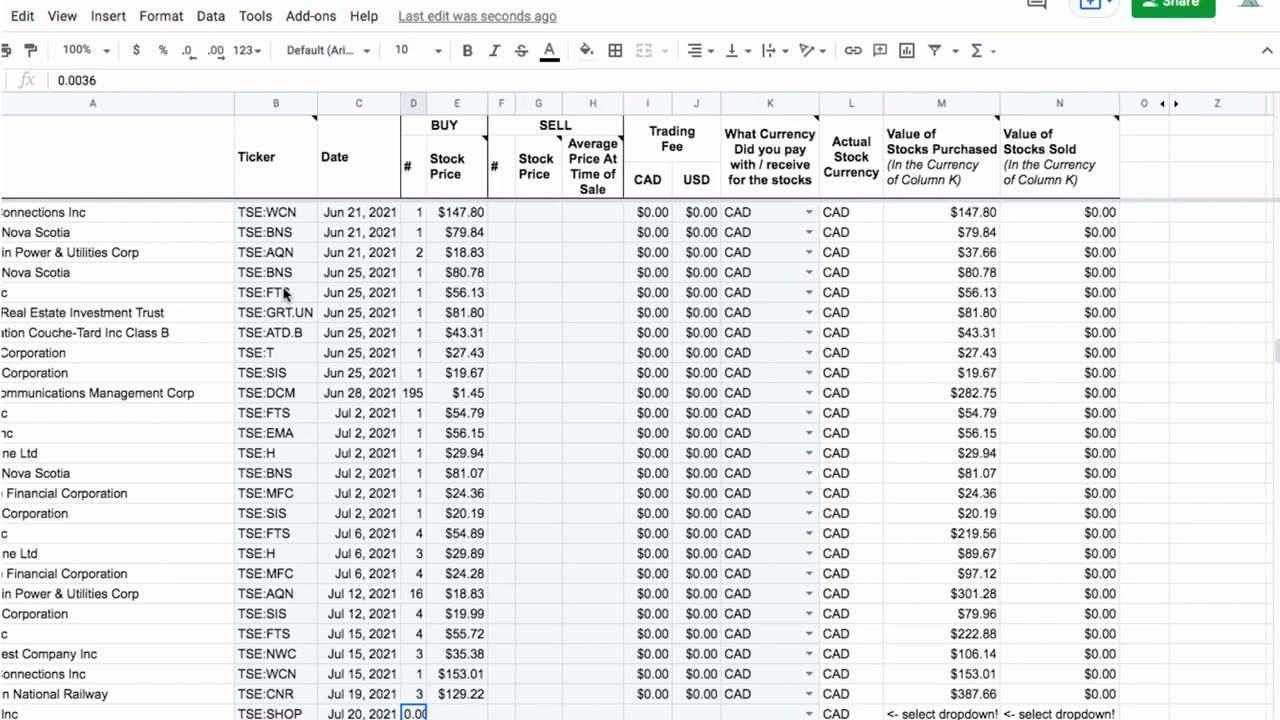
key(ctrl+z)
key(ctrl+z)
Step: Enter 1936.85 as the buy stock price in the TSE:SHOP row
click(455, 714)
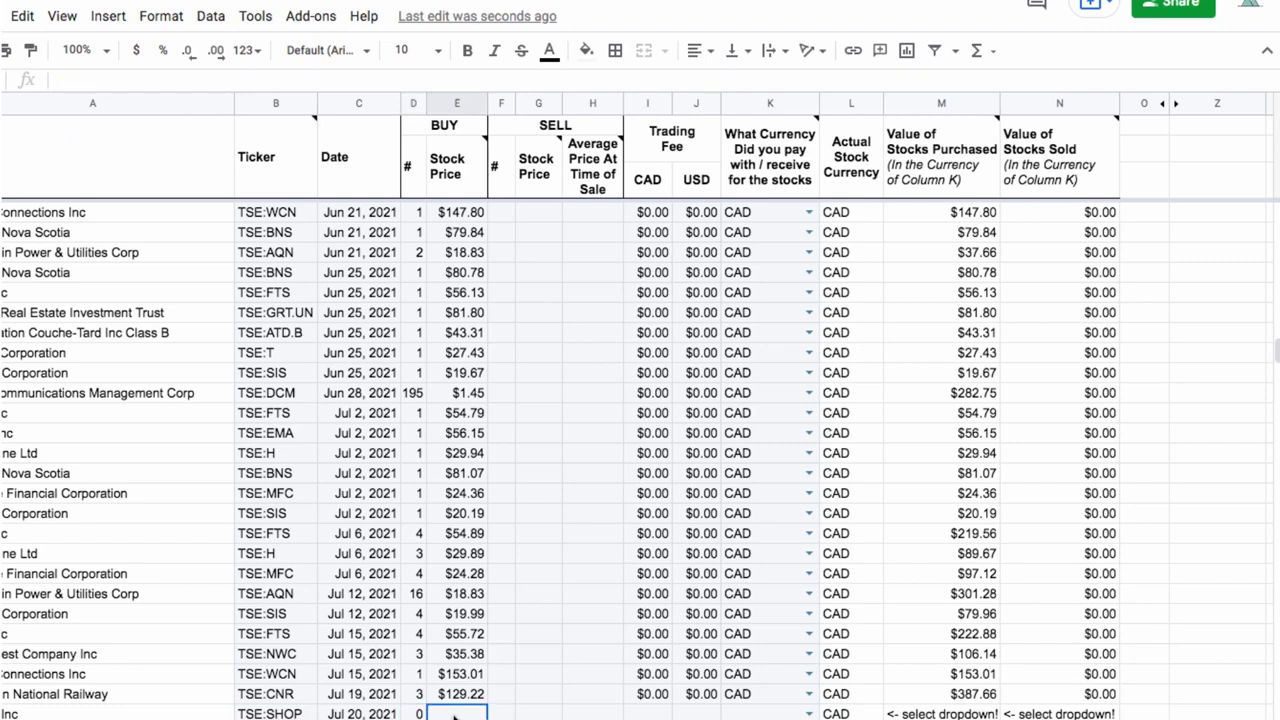
text(1,)
text(93)
text(6)
text(.)
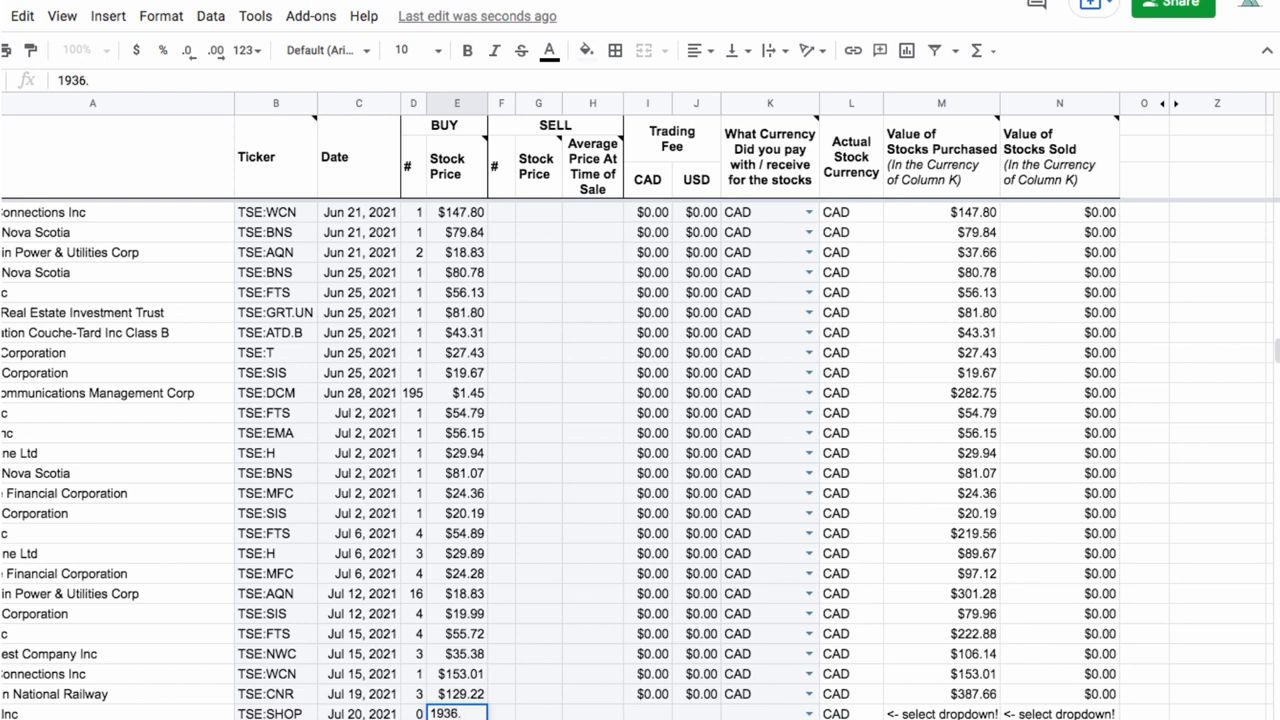
text(85)
key(Return)
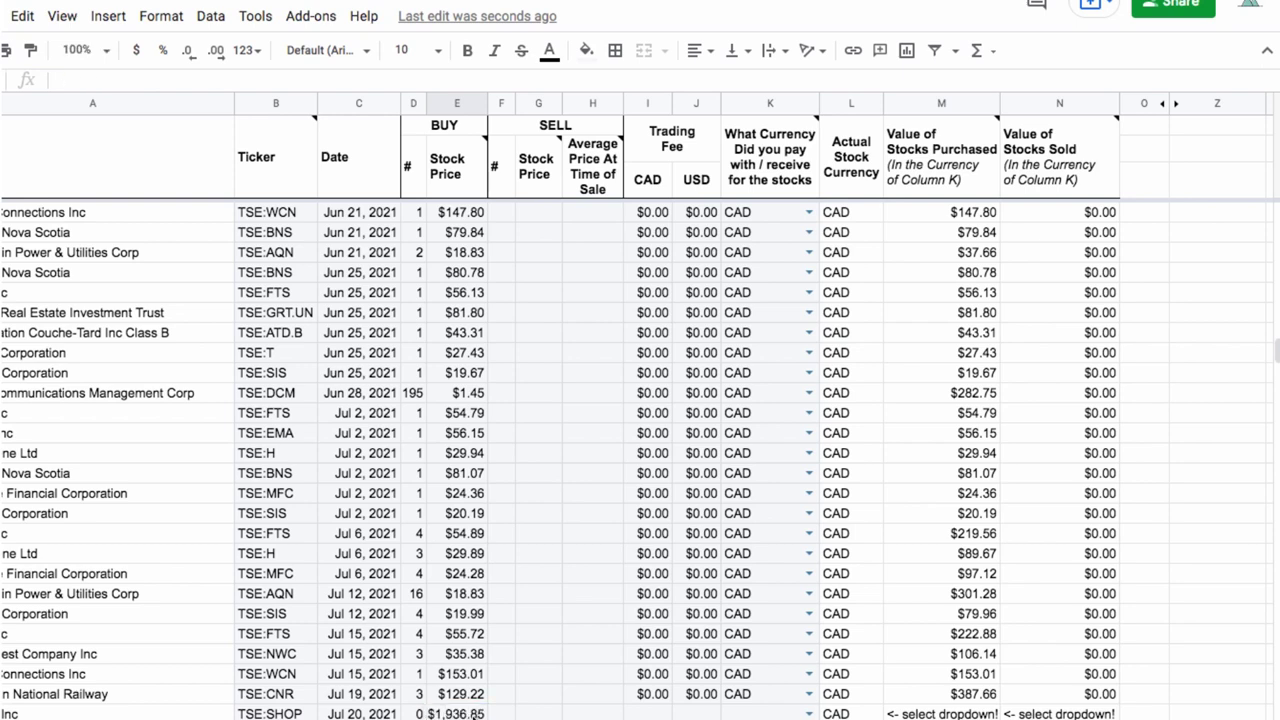
Step: Fill the $0.00 trading fees and CAD currency from the TSE:CNR row into the TSE:SHOP row, and check its purchase value
drag(651, 694, 818, 715)
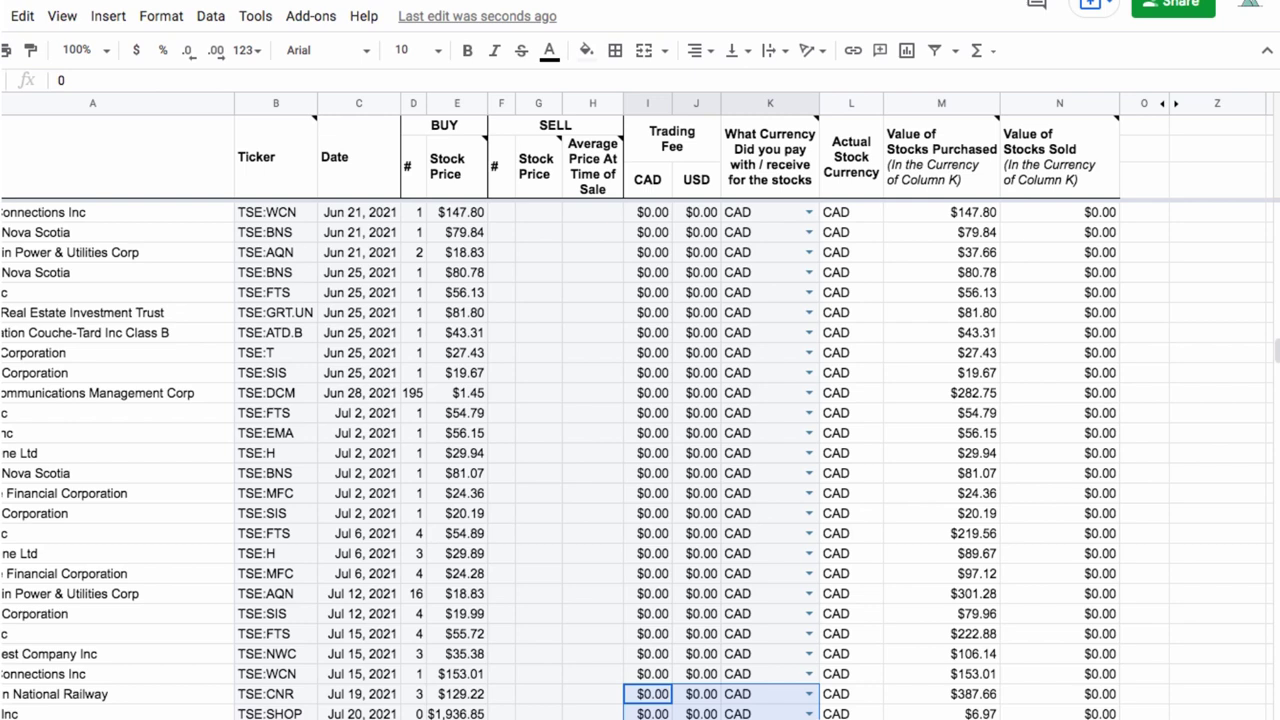
click(979, 713)
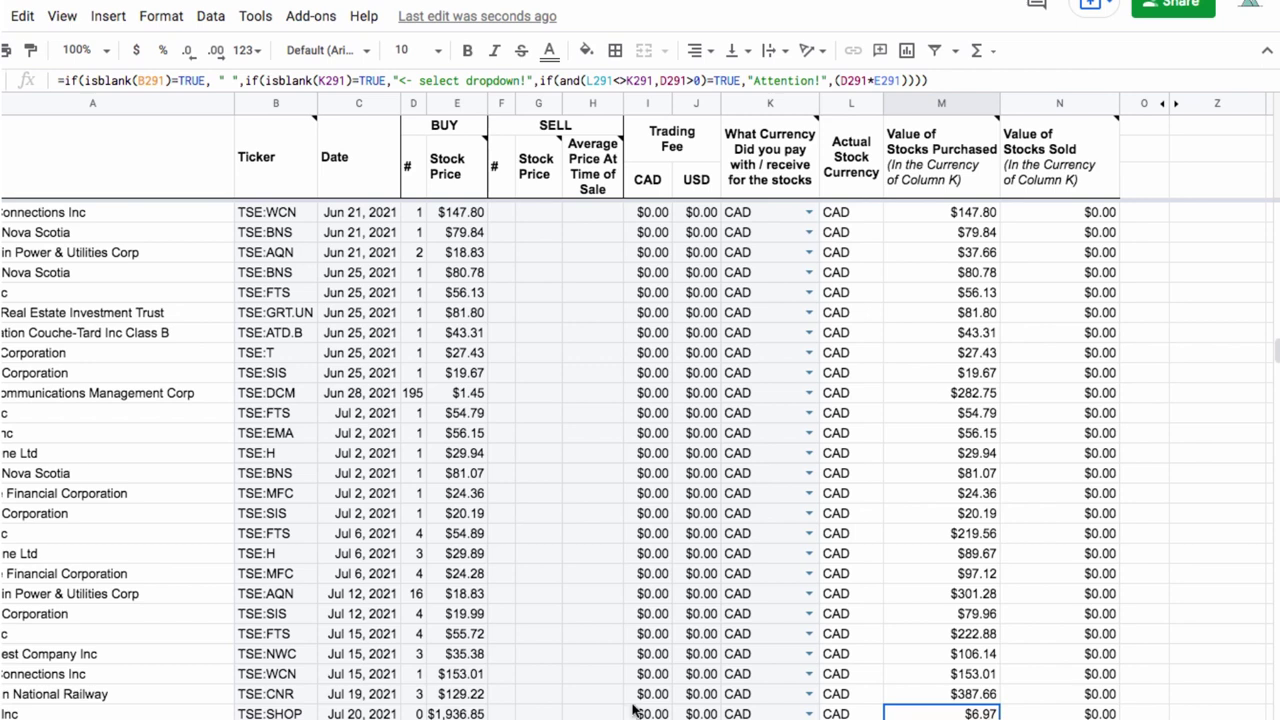
click(461, 713)
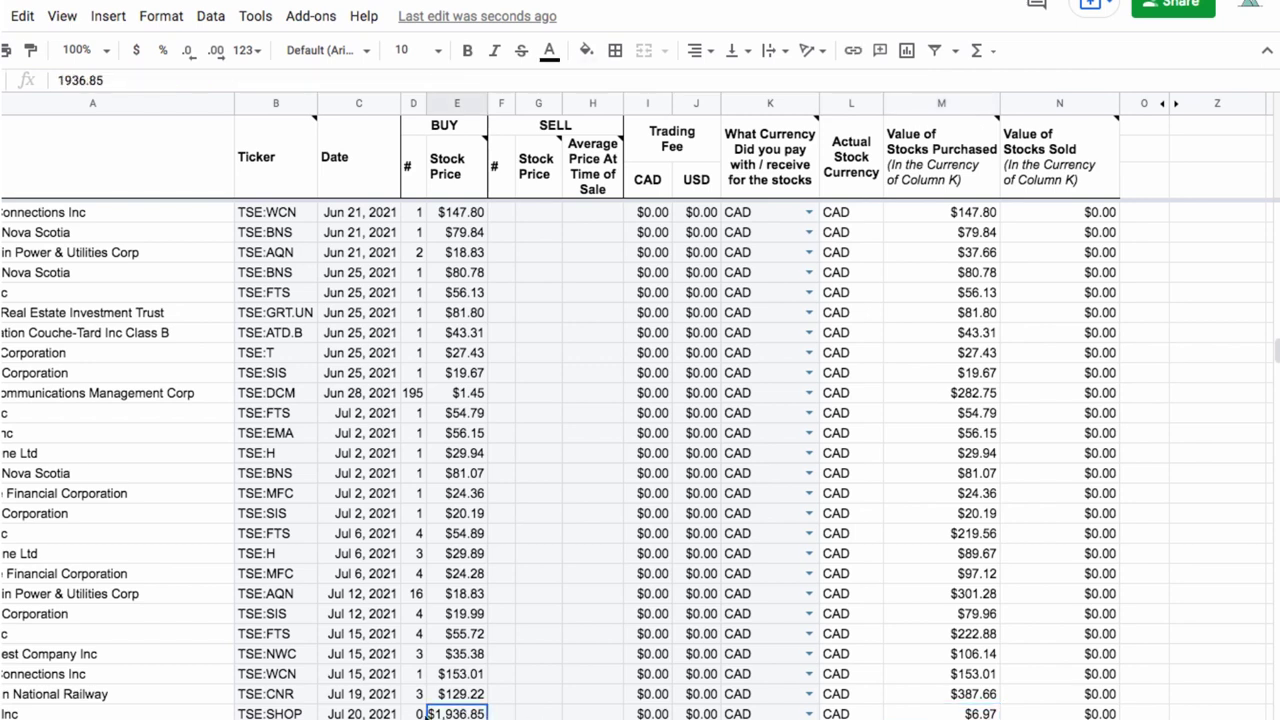
click(414, 713)
Step: Try the formula =6.97/0.0036 as the TSE:SHOP stock price, and restore the price to 1936.85
click(467, 714)
text(193)
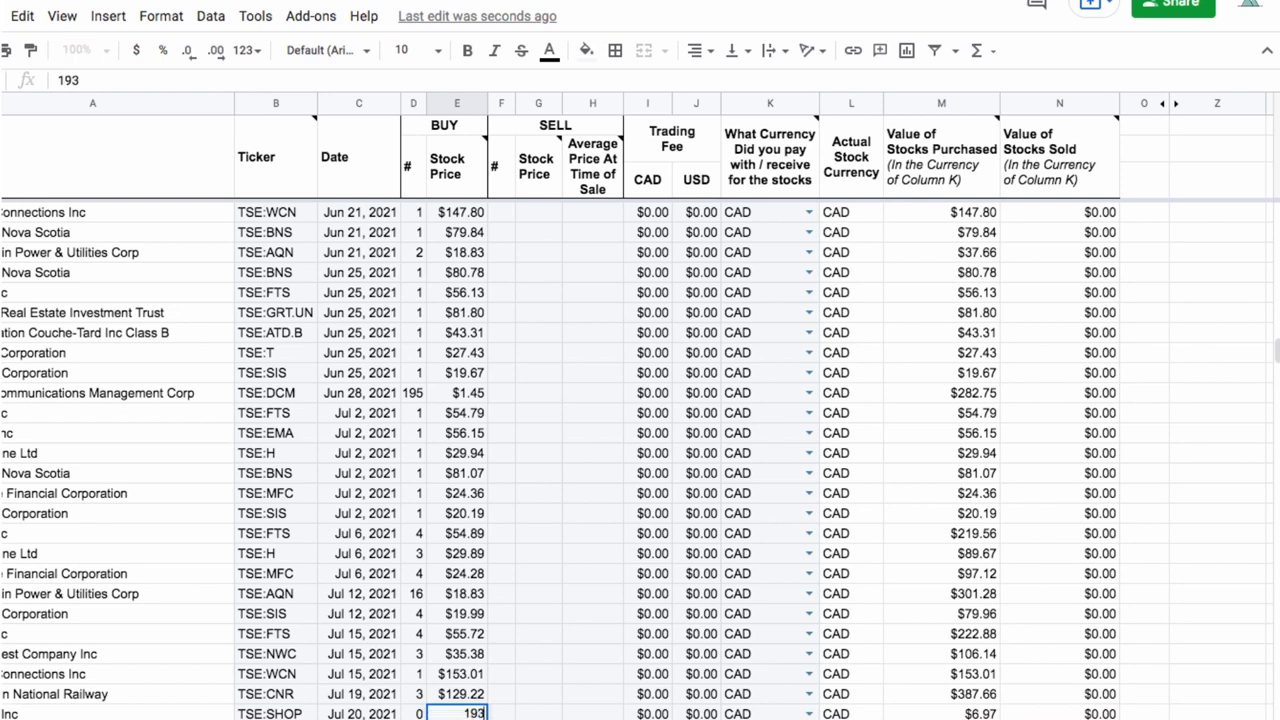
text(6.1)
key(BackSpace)
key(BackSpace)
key(BackSpace)
key(BackSpace)
key(BackSpace)
key(BackSpace)
text(=)
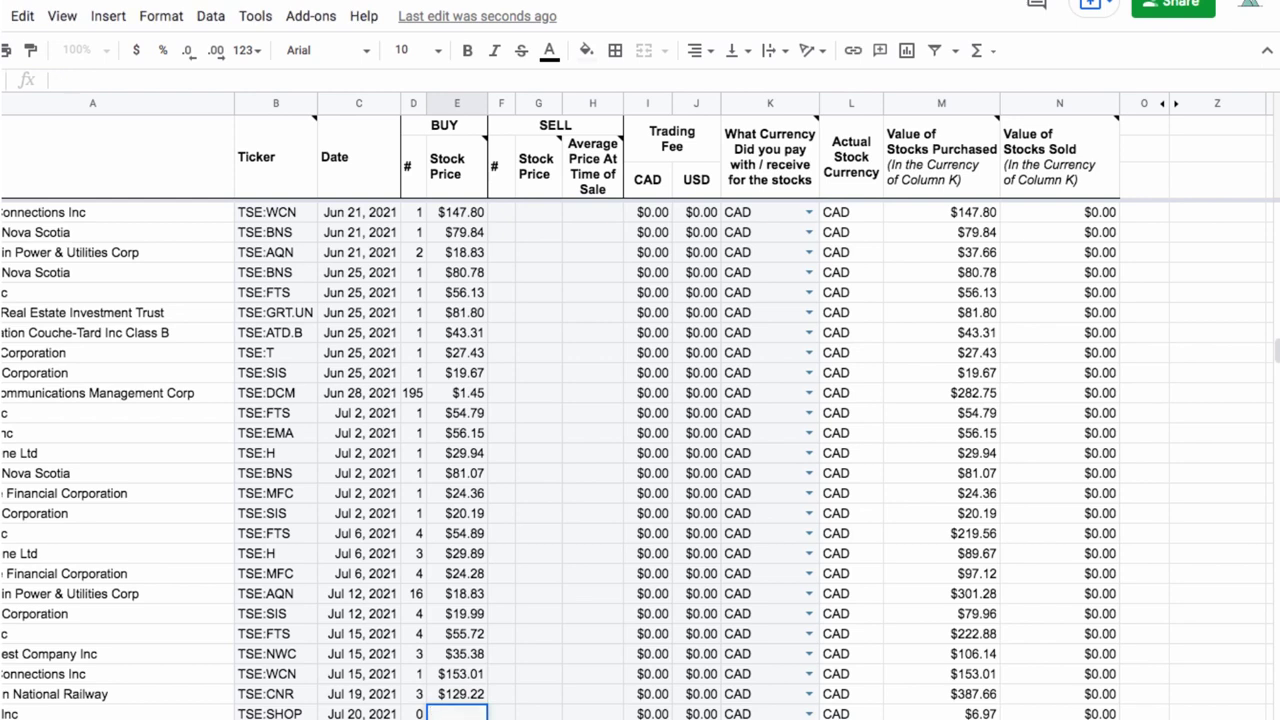
text(6.97/)
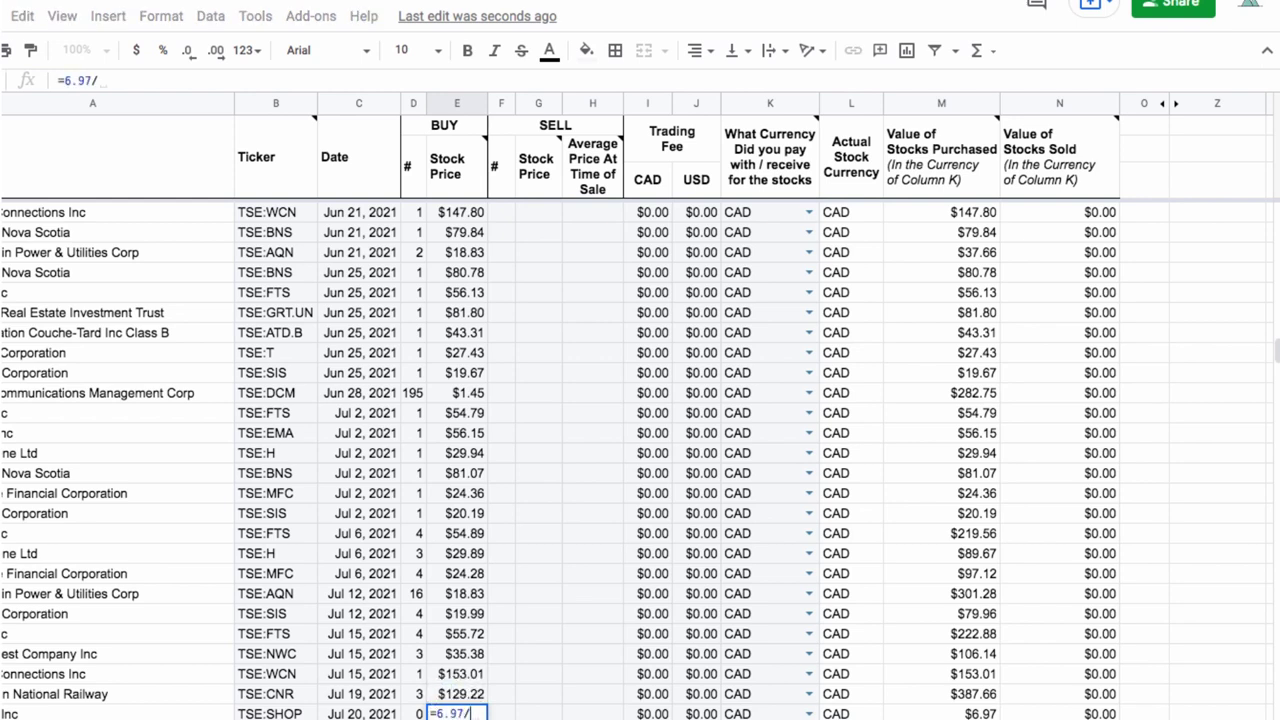
text(0.0036)
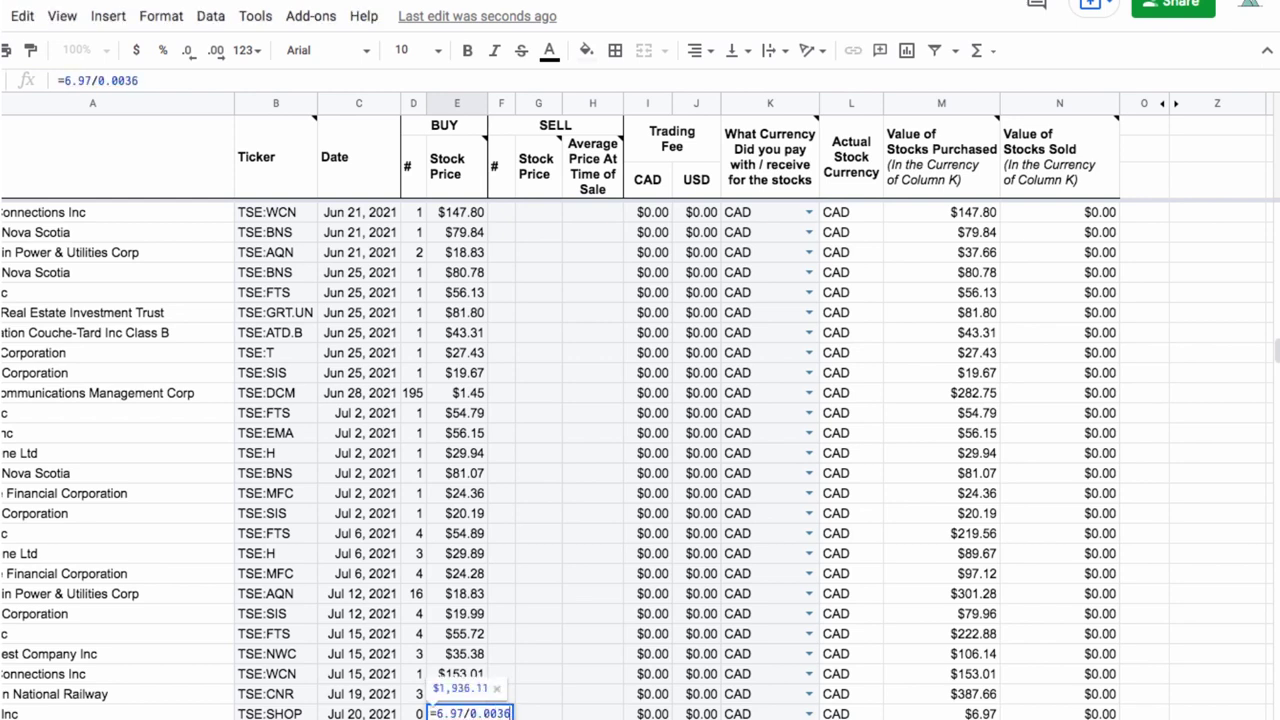
key(Return)
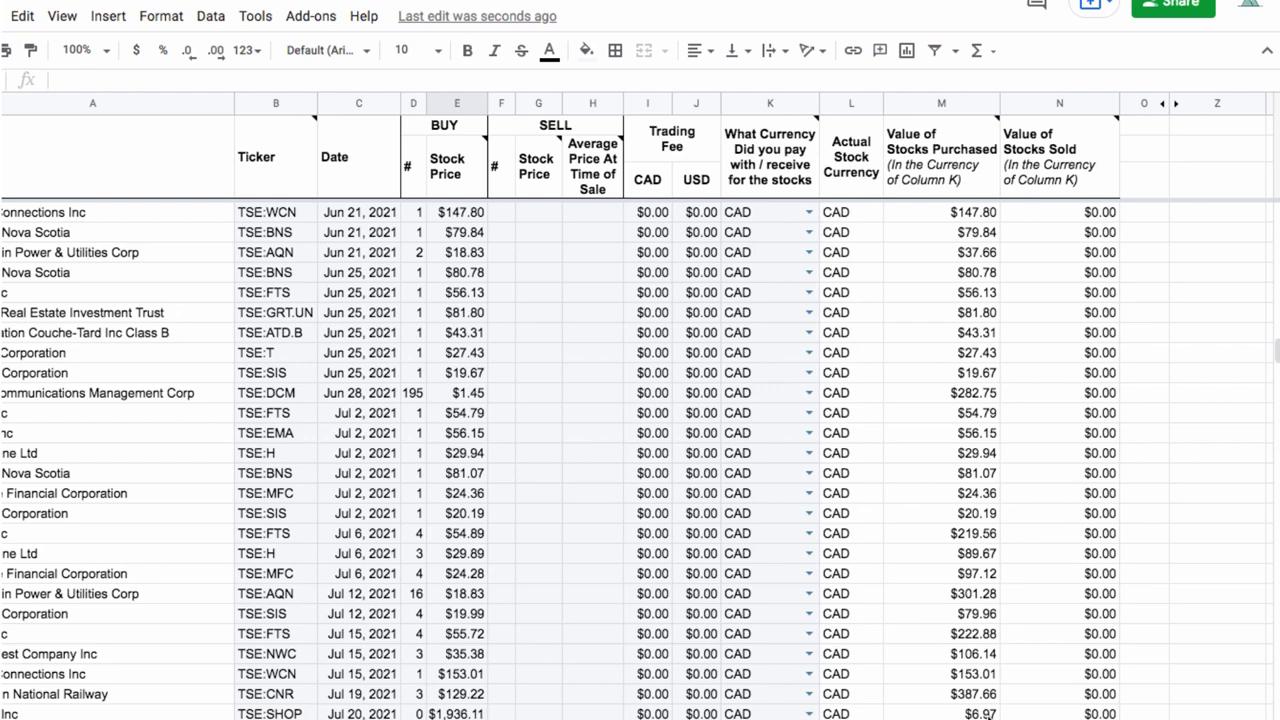
click(455, 713)
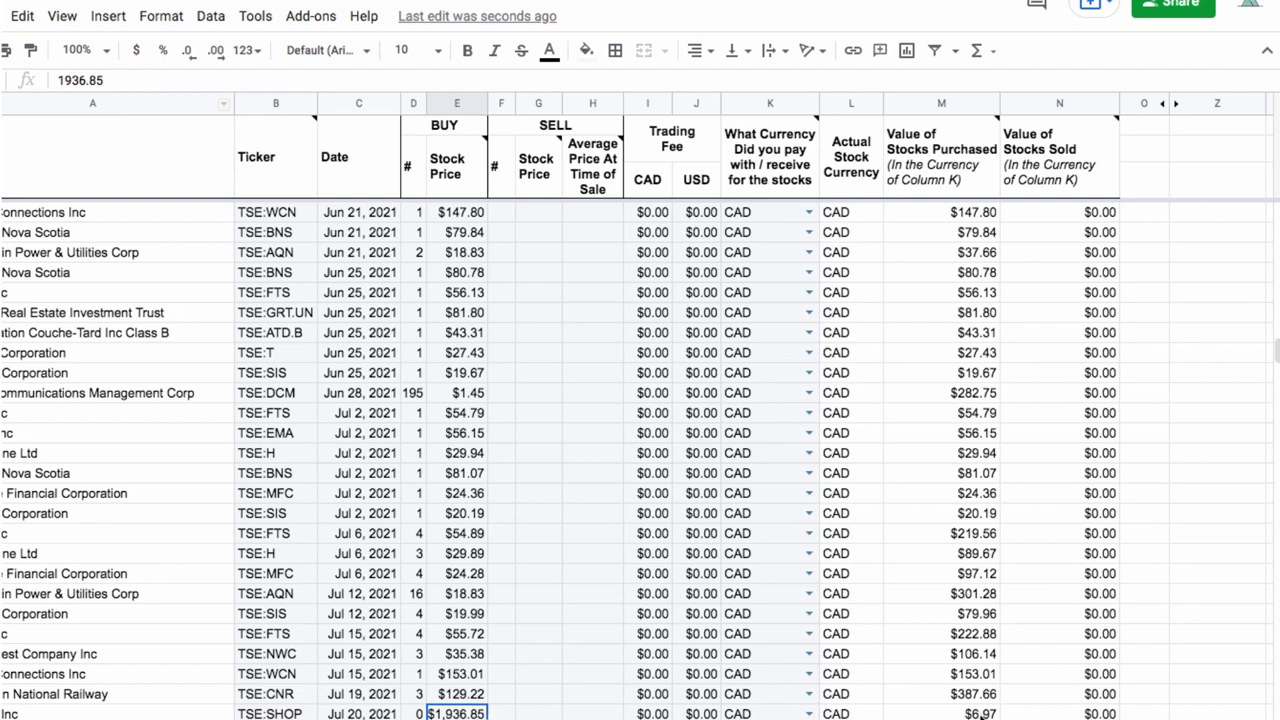
Step: Check the purchase value formula, stock price and share count of the TSE:SHOP row against each other
click(983, 714)
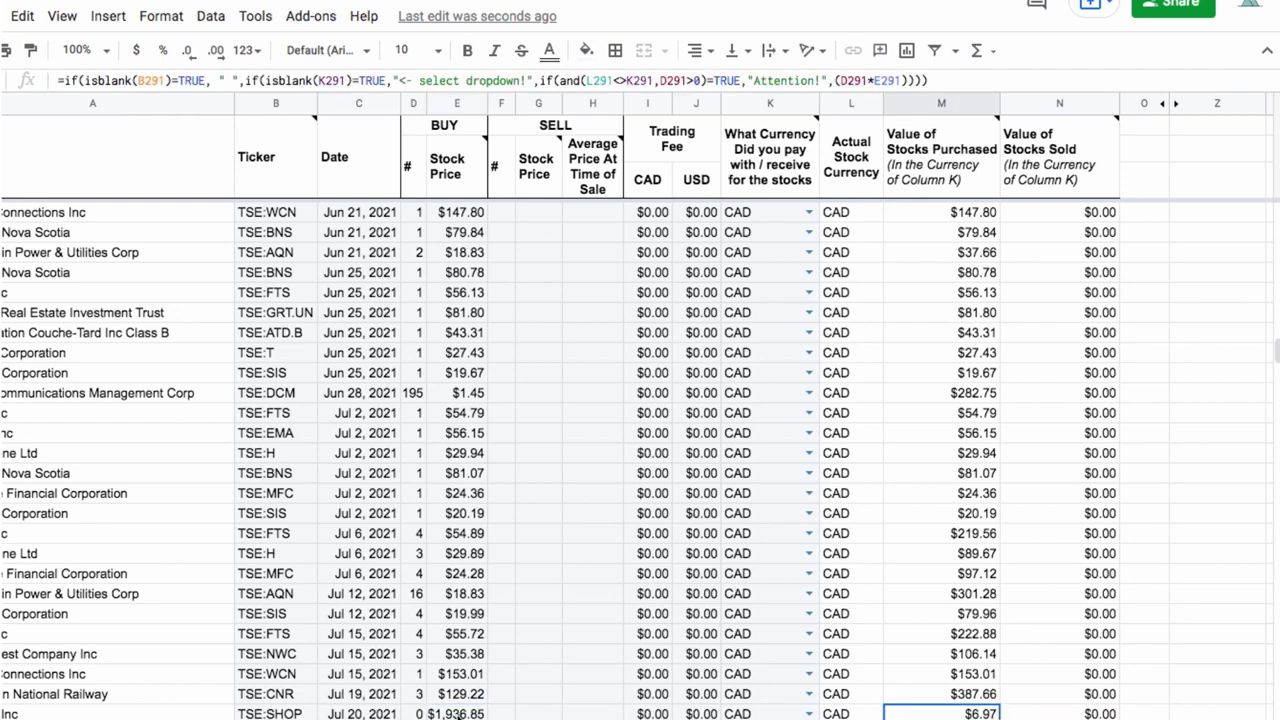
scroll(422, 617, down, 4)
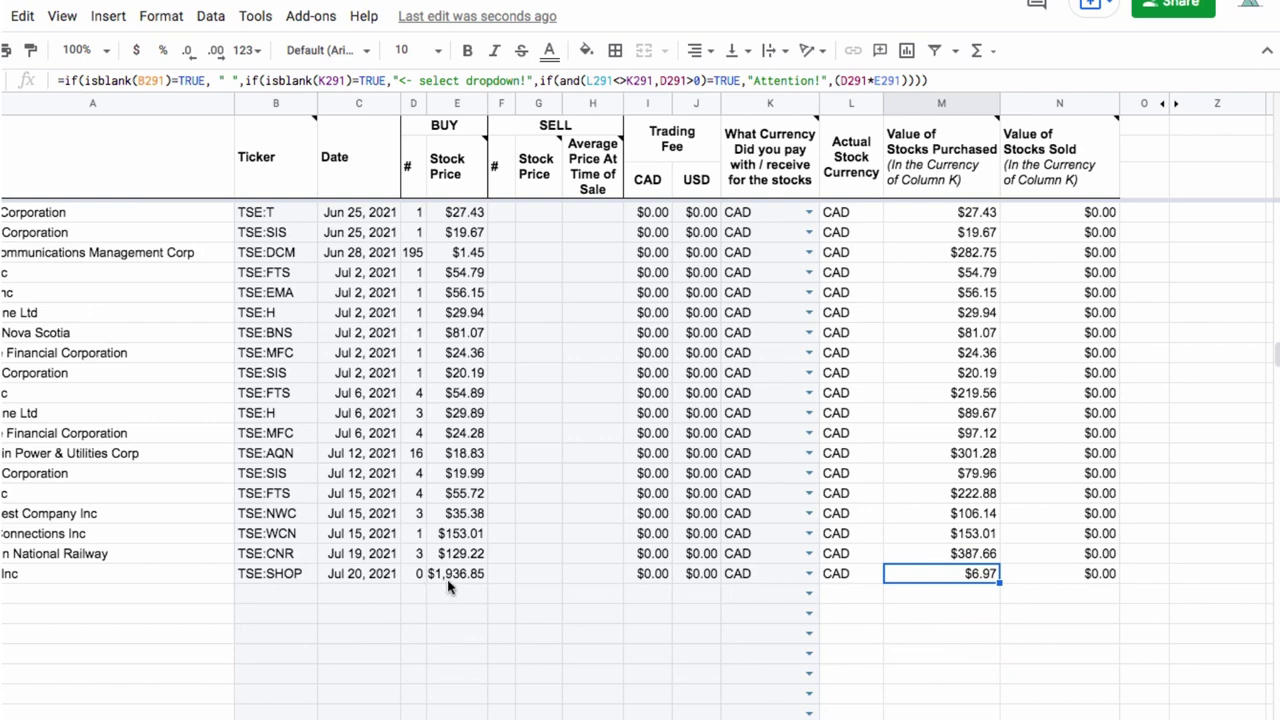
click(453, 578)
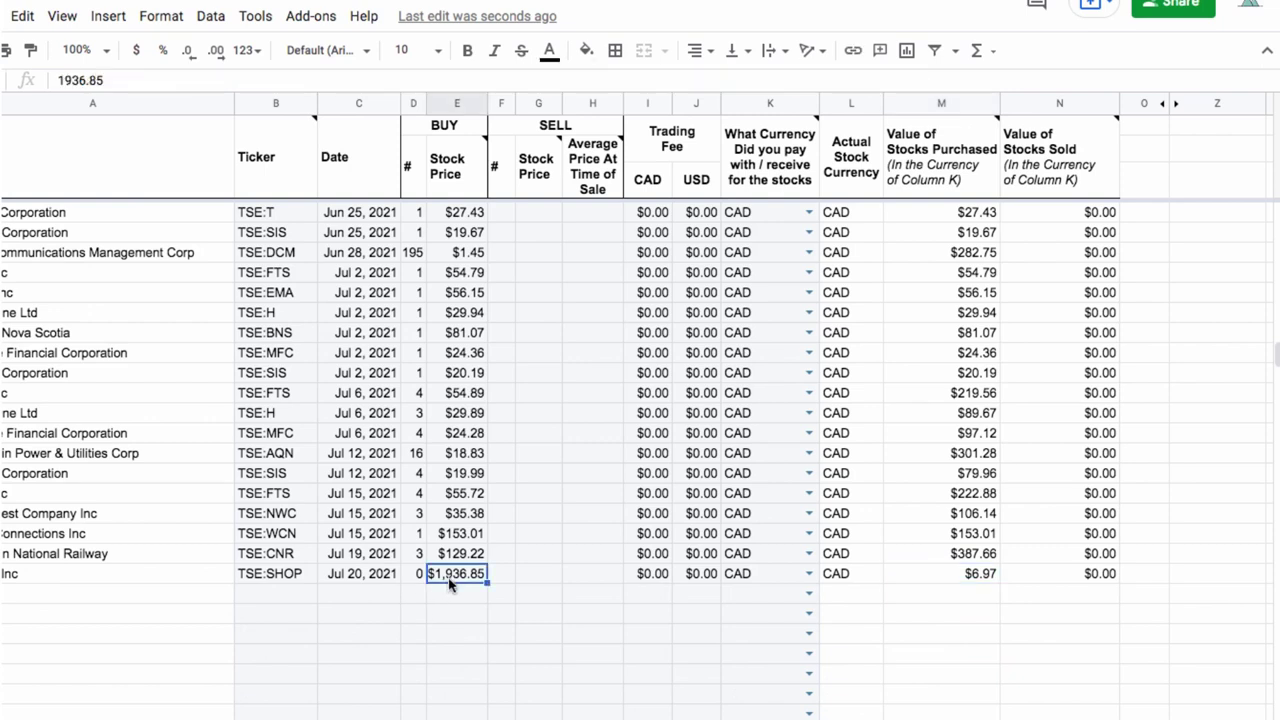
click(415, 577)
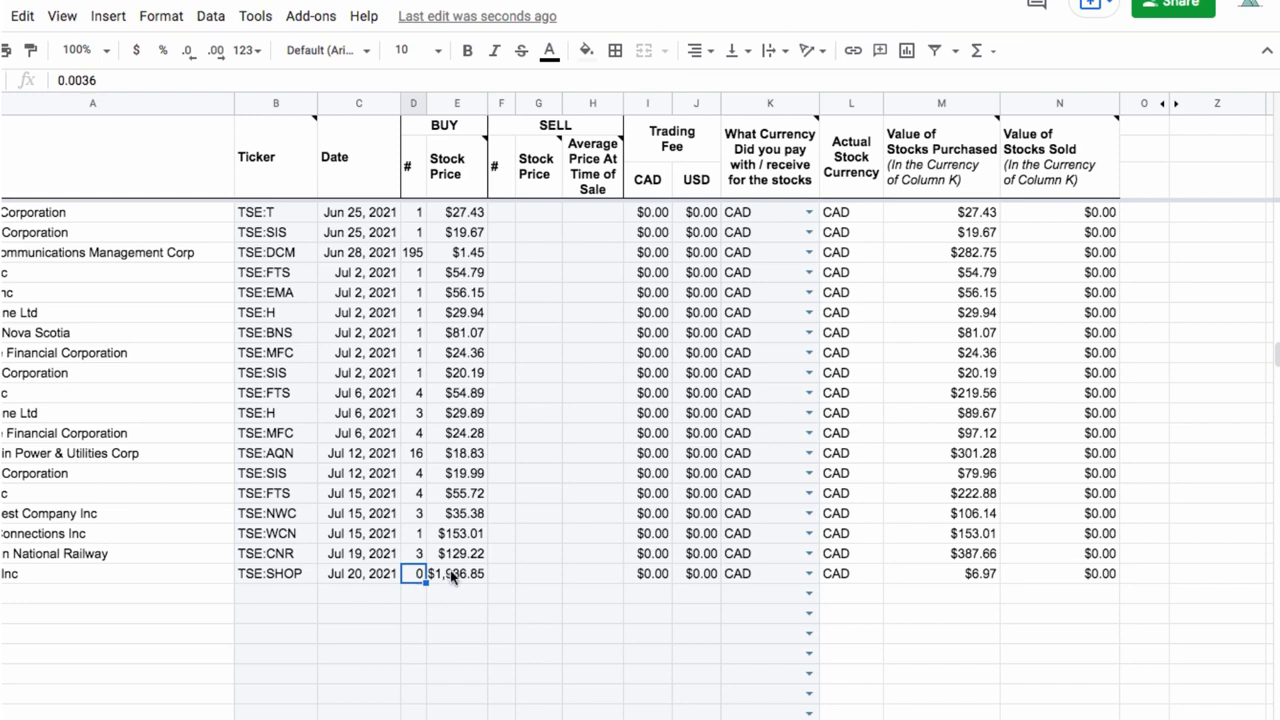
click(452, 576)
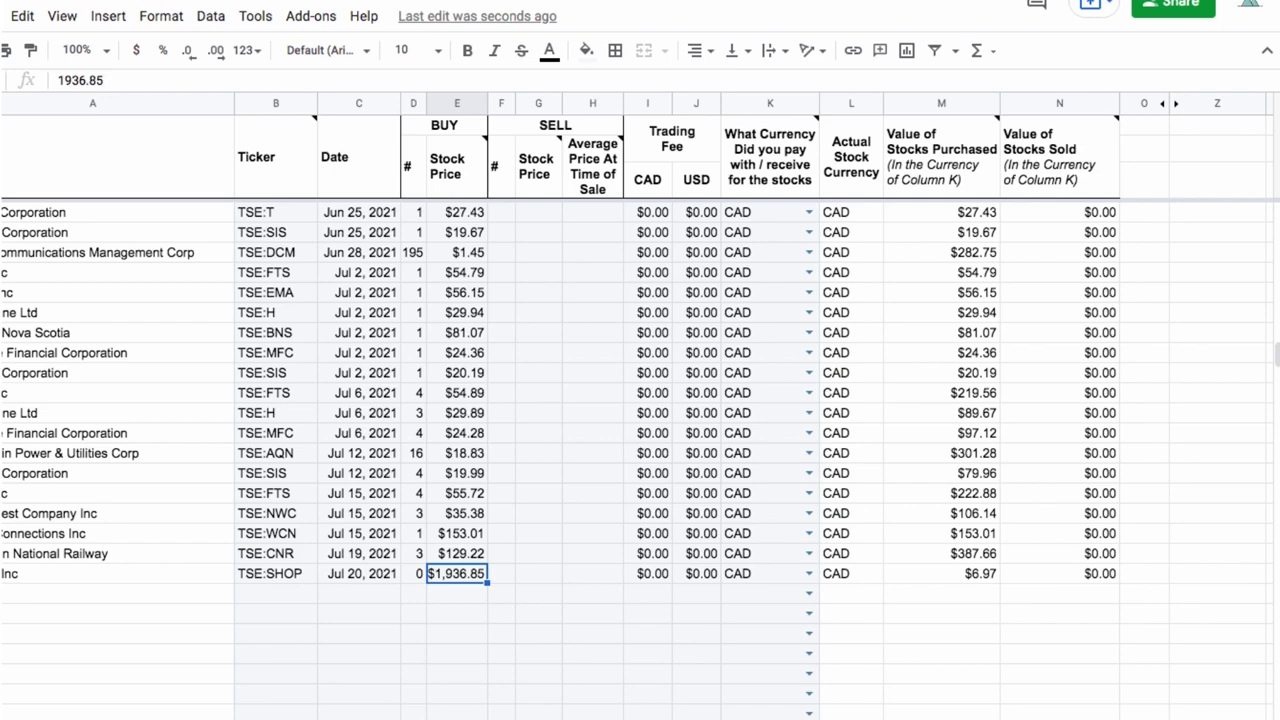
Step: In the portfolio holdings sheet, add the ticker TSE:SHOP in the first empty row below TSE:DCM
key(ctrl+shift+Page_Down)
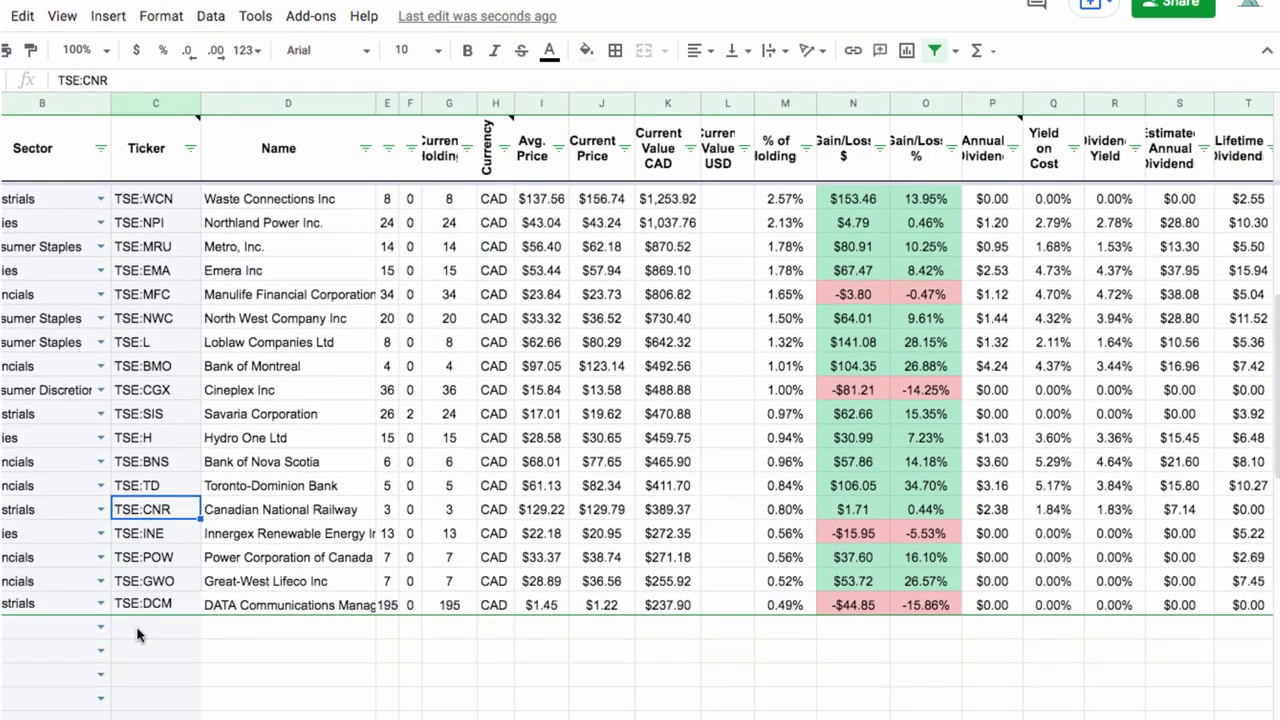
click(137, 634)
text(TSE:S)
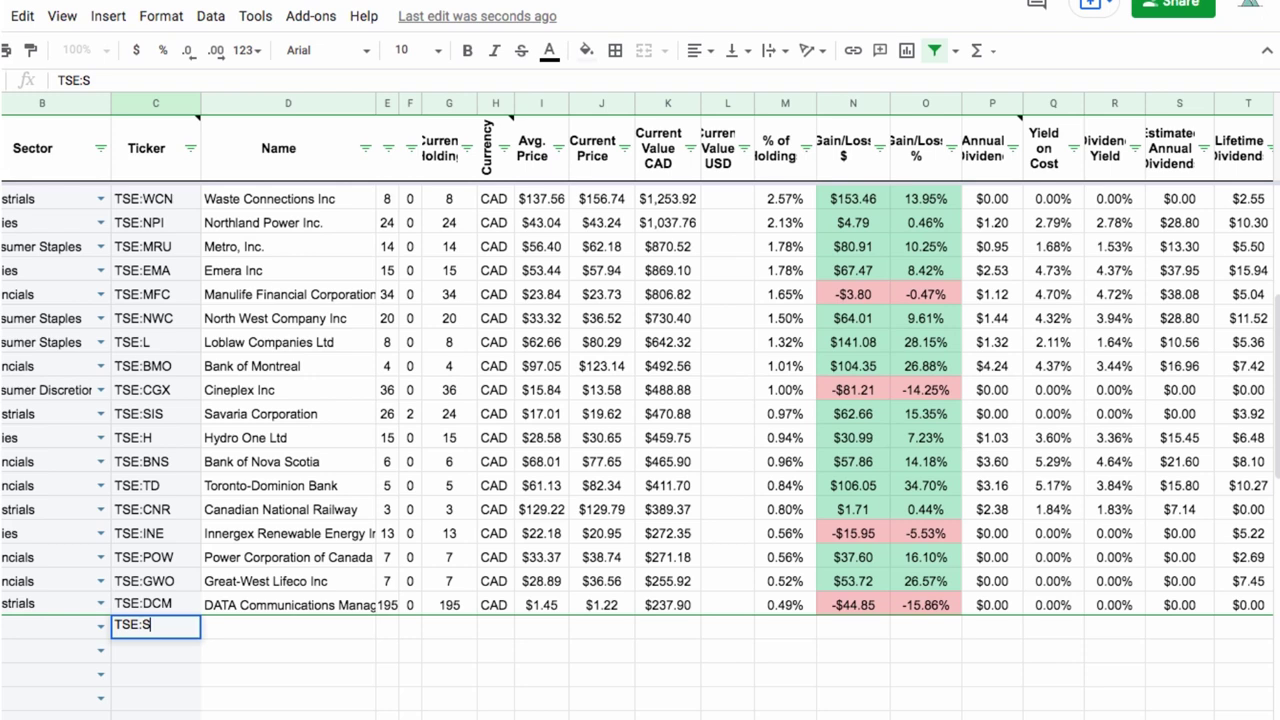
text(HOP)
key(Return)
Step: Set the sector of the TSE:SHOP holding to Information Technology
click(35, 632)
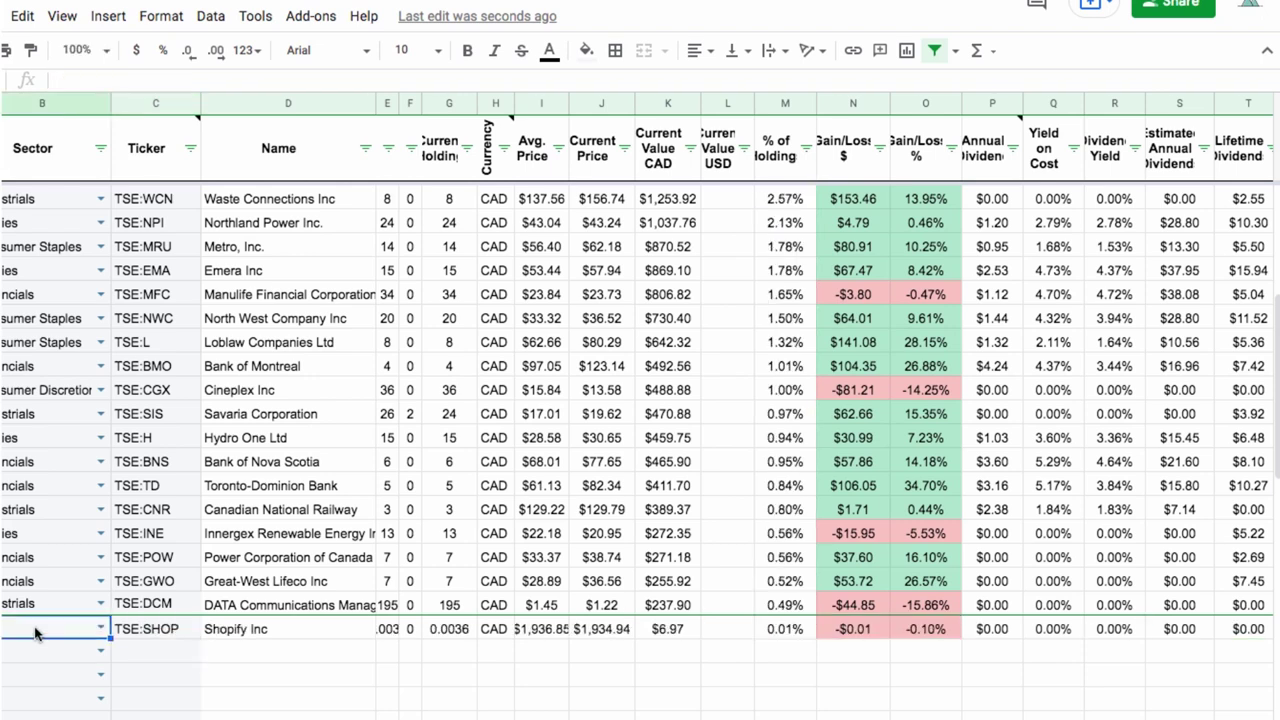
click(100, 627)
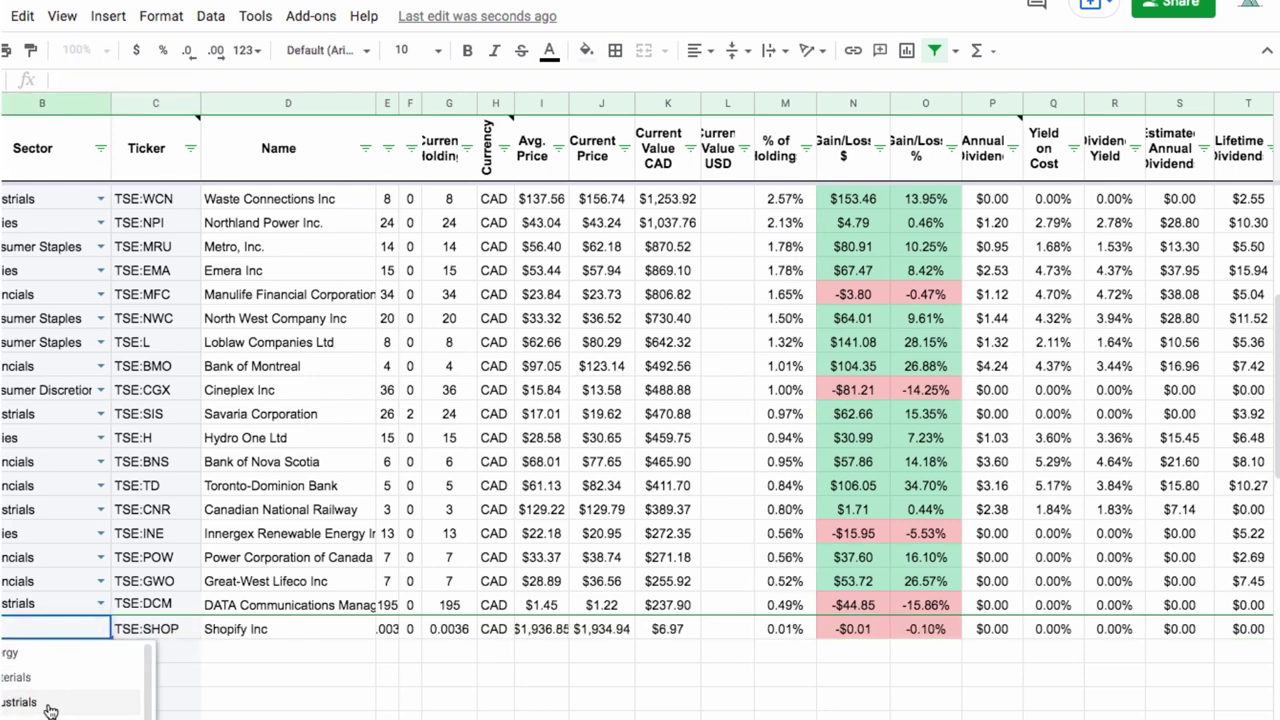
scroll(50, 705, down, 3)
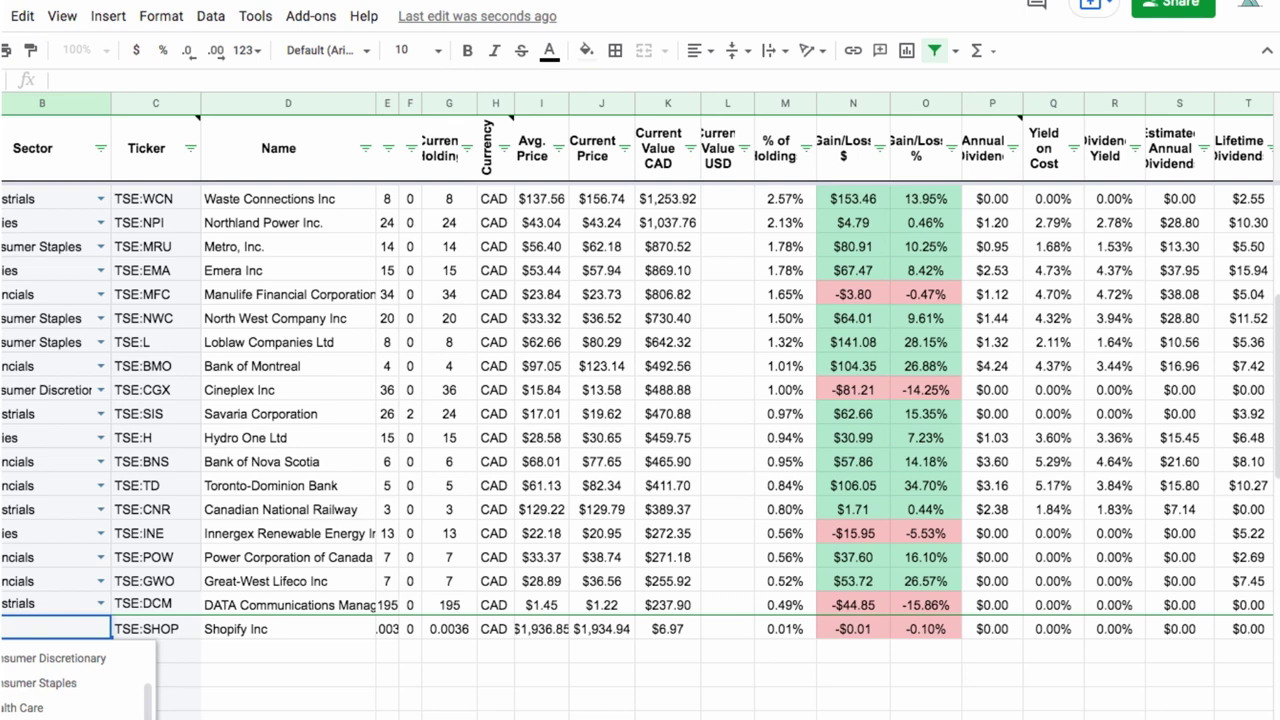
click(40, 705)
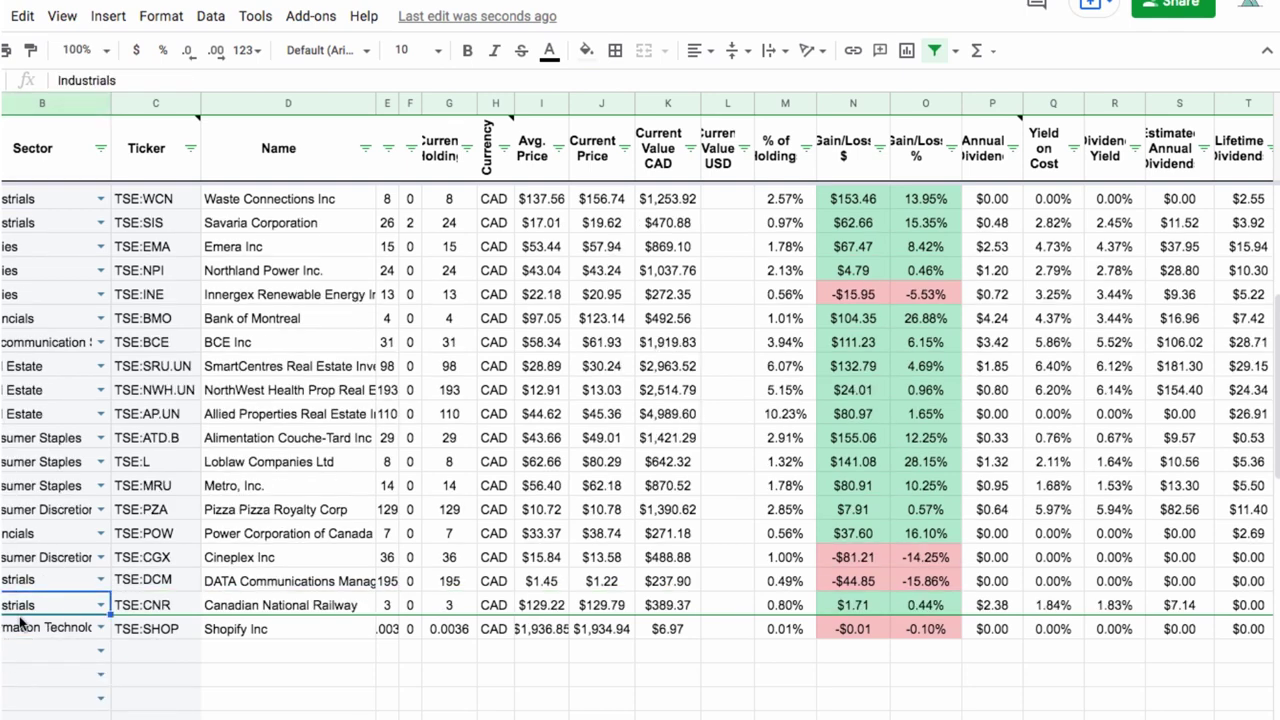
click(22, 626)
Step: Remove and recreate the filter on the holdings table so it covers the Shopify row, and return to the transaction log
click(545, 370)
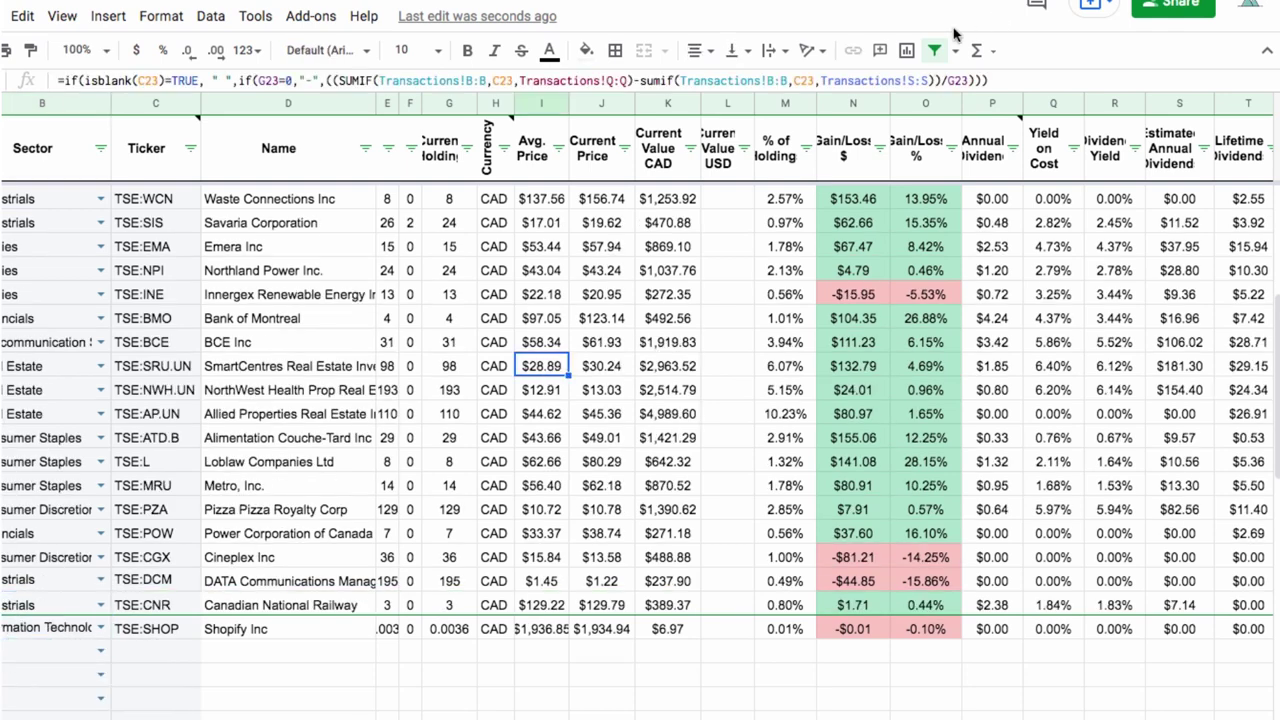
click(934, 50)
click(292, 488)
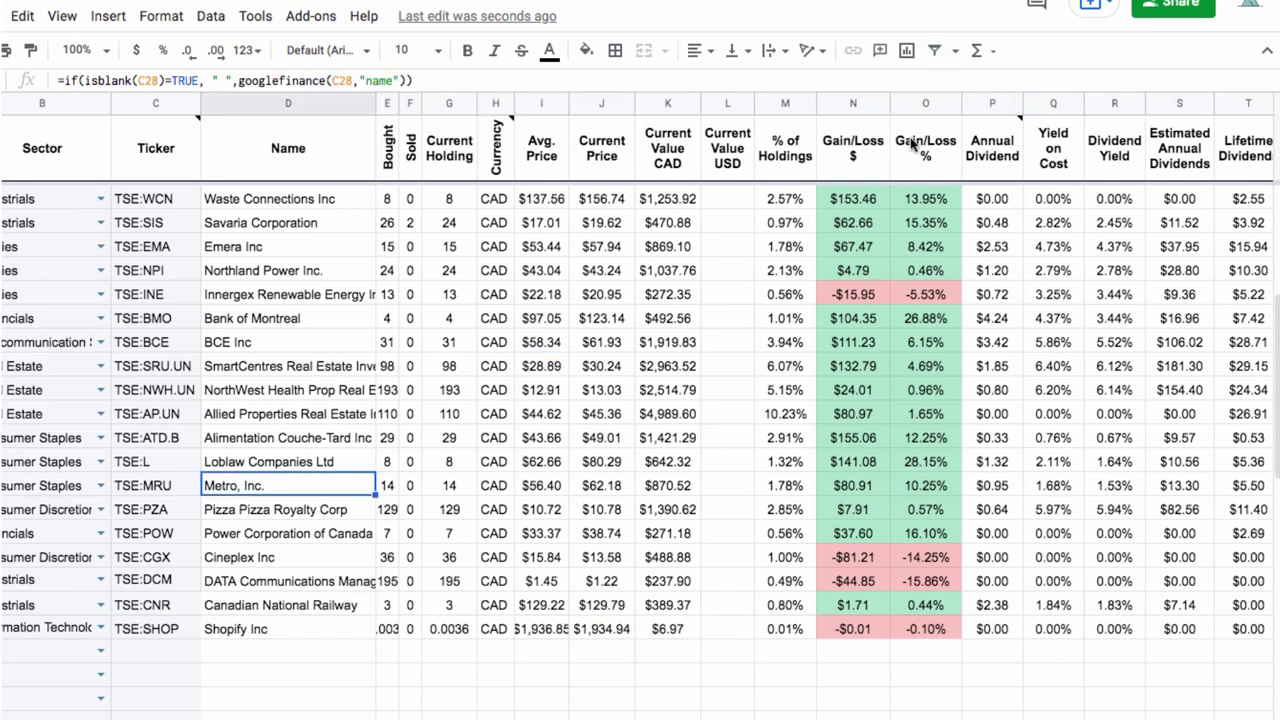
click(934, 50)
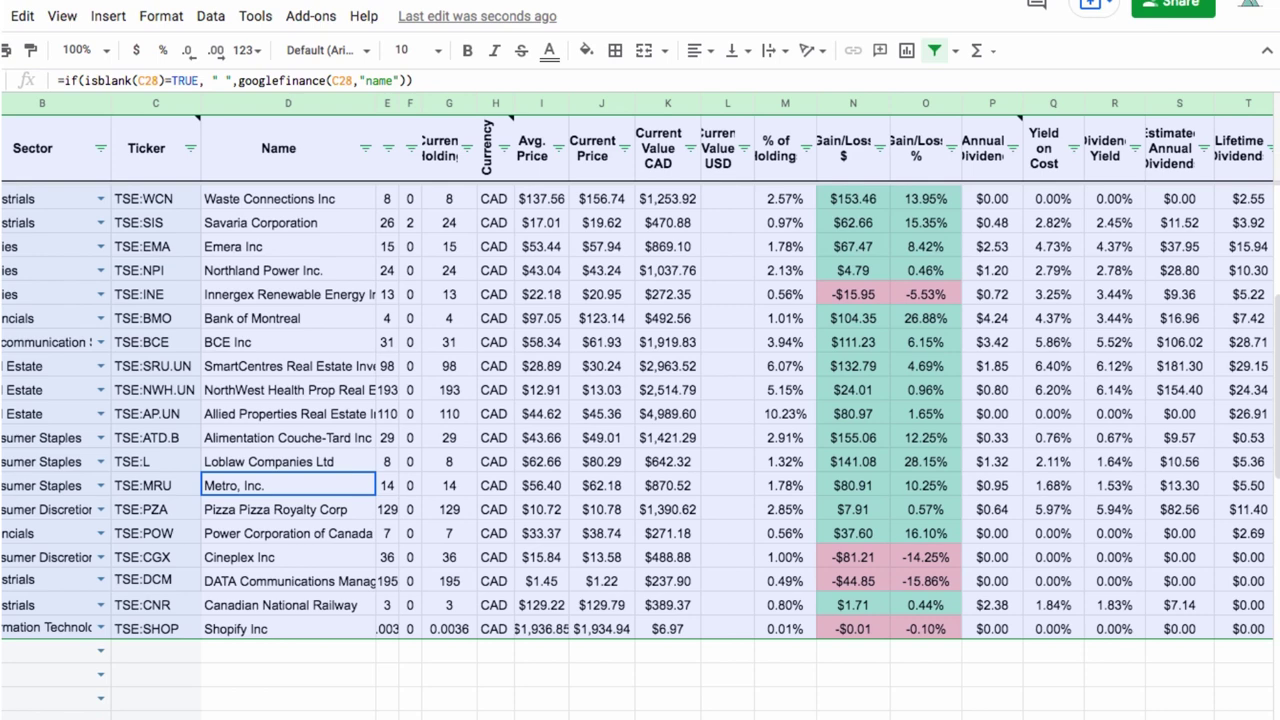
click(300, 712)
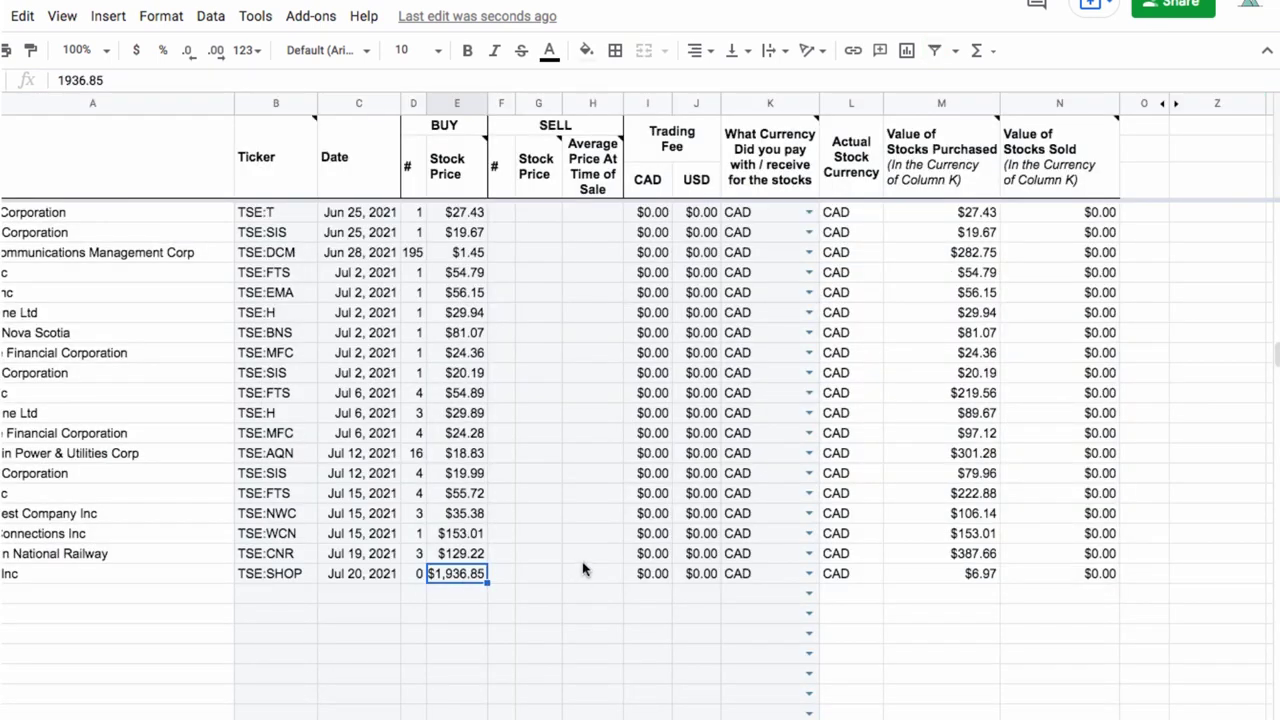